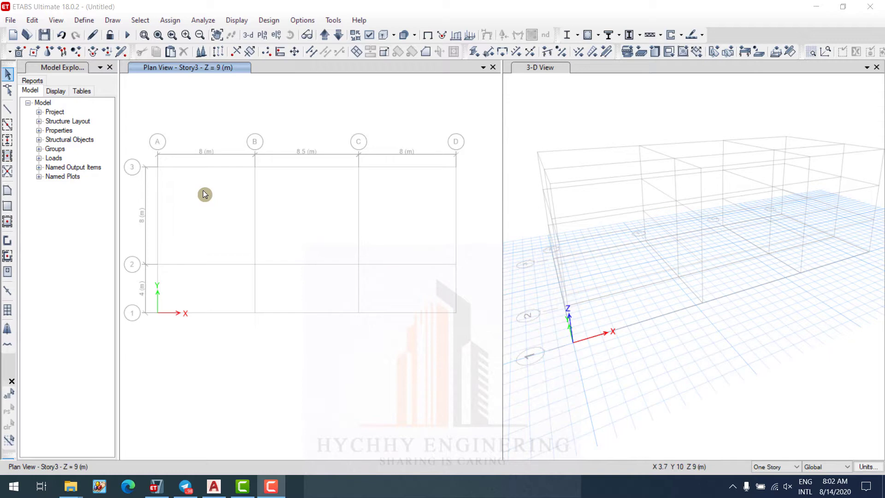
# Step: Draw B400X800 frame beams along grid line 3 from A to D on Story3
pyautogui.moveTo(298, 196)
pyautogui.mouseDown(button='middle')
pyautogui.moveTo(300, 166)
pyautogui.moveTo(304, 202)
pyautogui.mouseUp(button='middle')
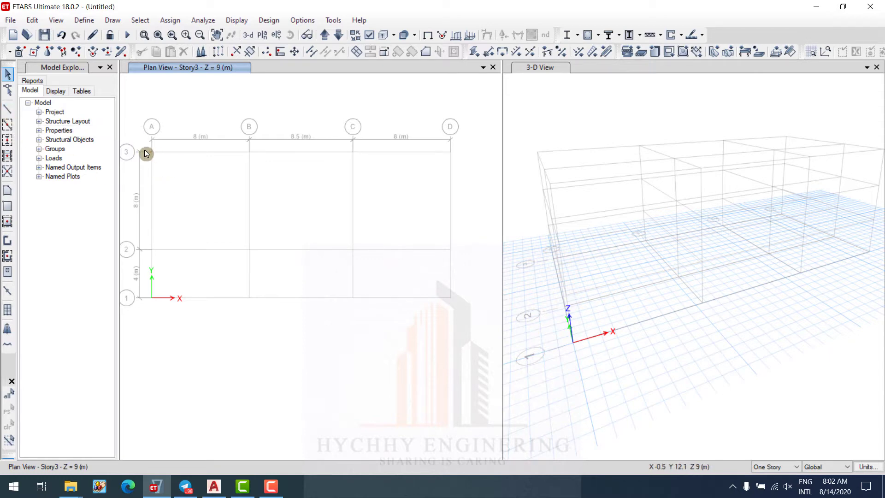
pyautogui.click(8, 110)
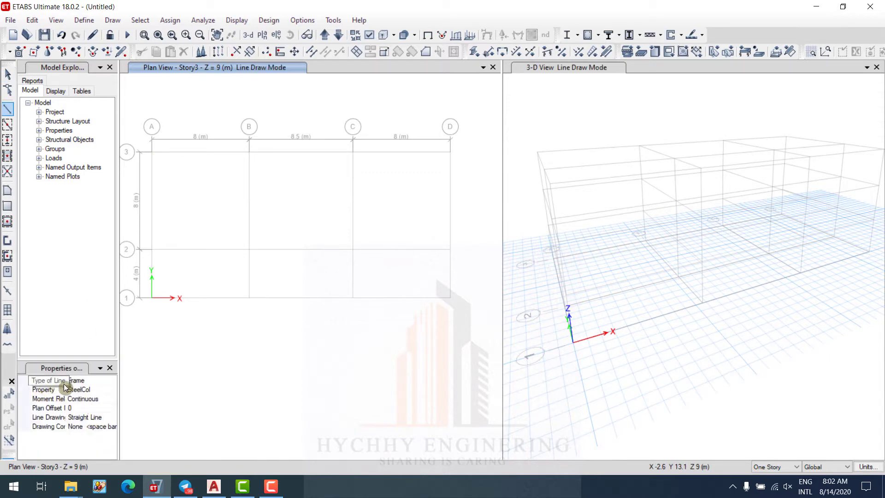
pyautogui.click(87, 390)
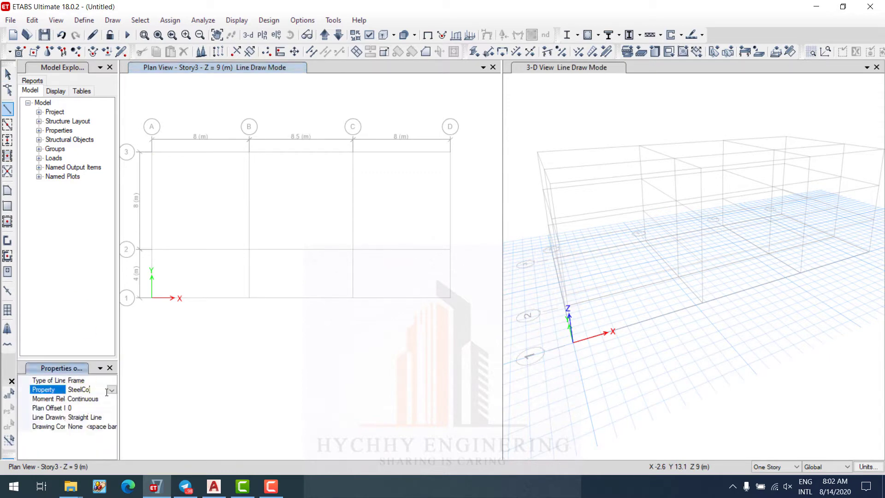
pyautogui.click(113, 389)
pyautogui.scroll(2, 80, 418)
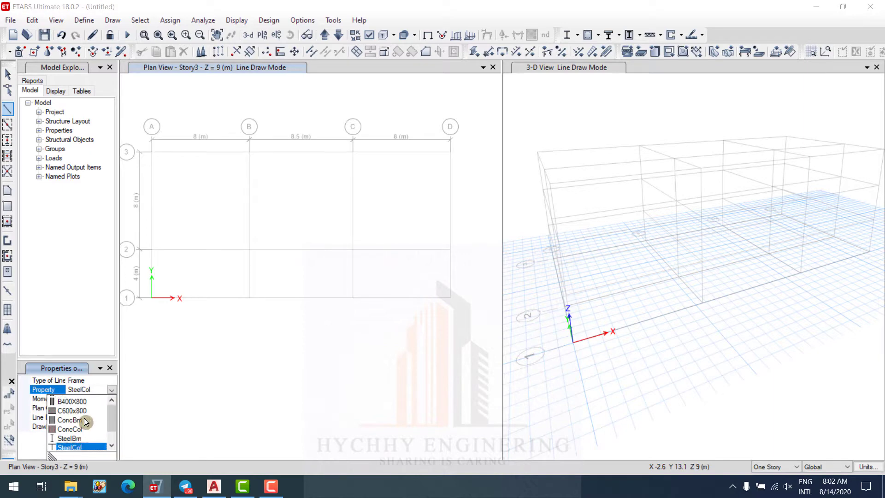
pyautogui.click(77, 399)
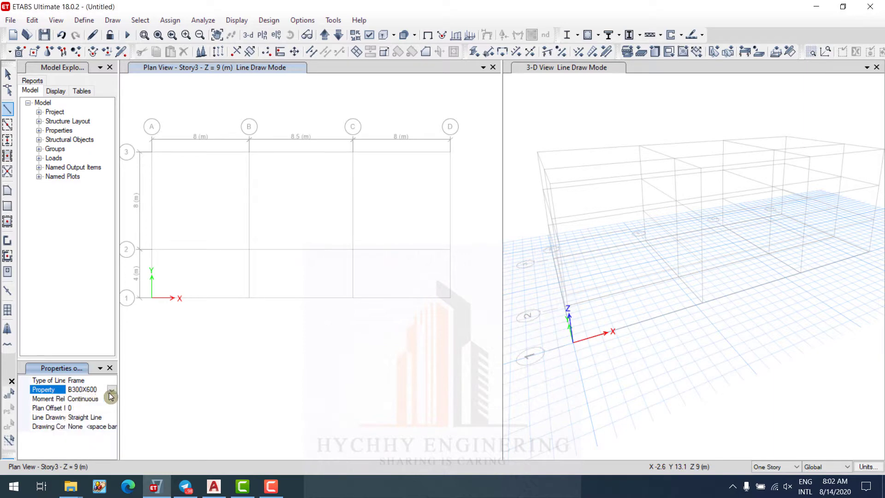
pyautogui.click(111, 390)
pyautogui.click(84, 410)
pyautogui.click(152, 152)
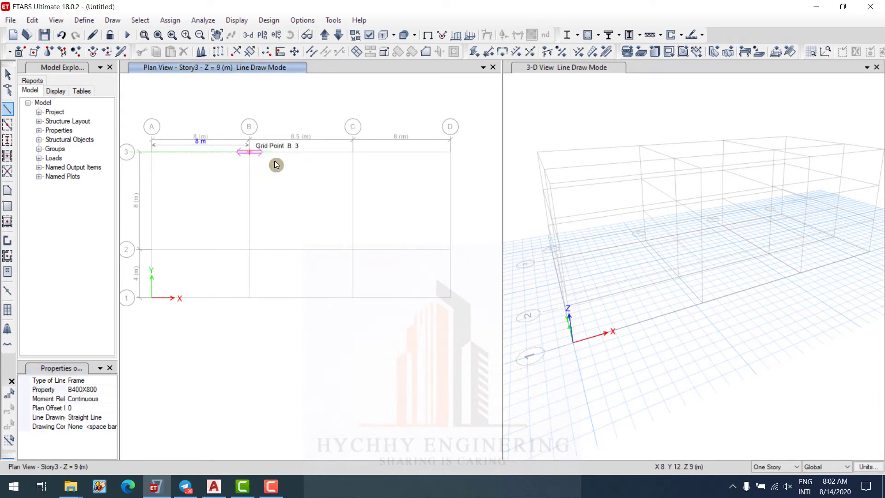
pyautogui.click(248, 152)
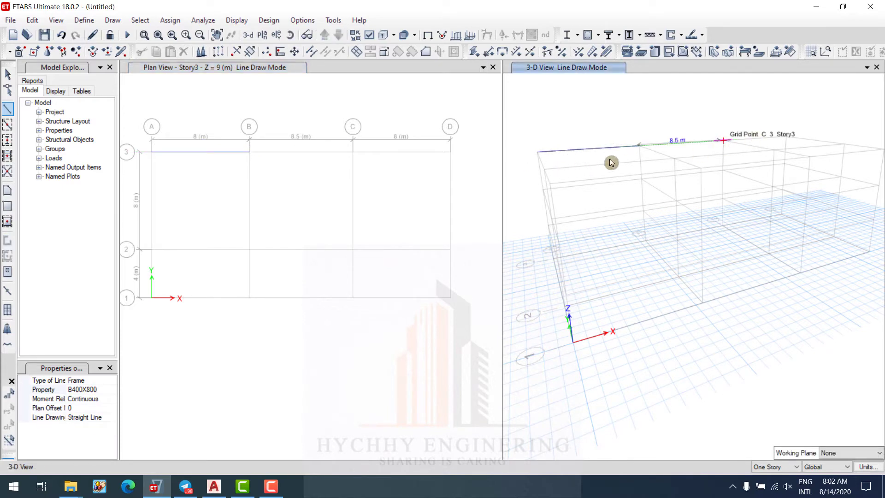
pyautogui.click(750, 148)
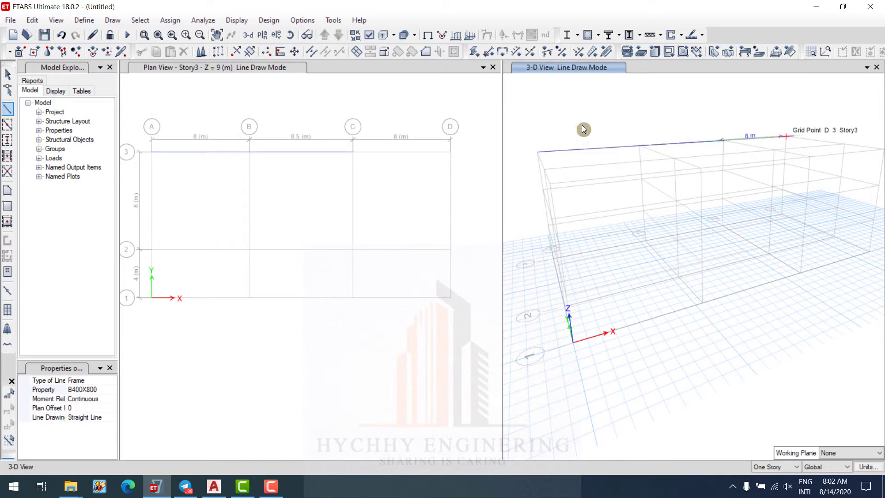
pyautogui.doubleClick(566, 122)
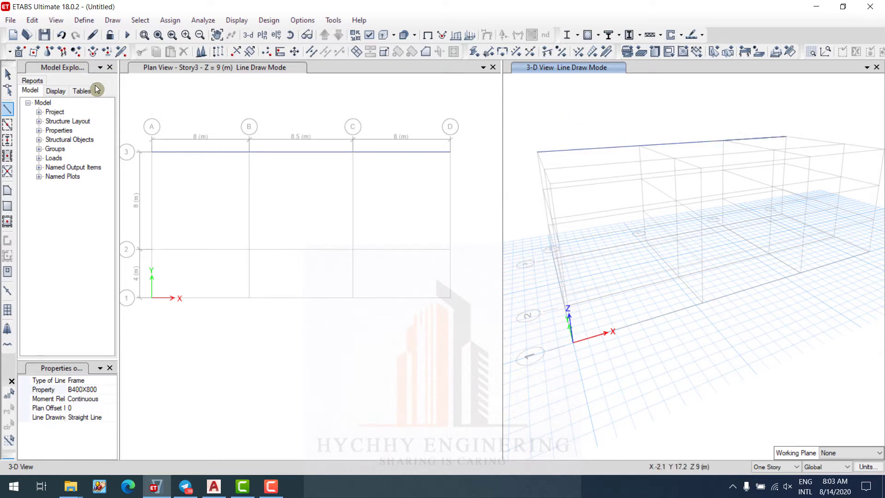
# Step: Delete the beams along grid line 3 on Story3, undo the deletion, and delete them again
pyautogui.click(7, 74)
pyautogui.moveTo(523, 122); pyautogui.dragTo(799, 163)
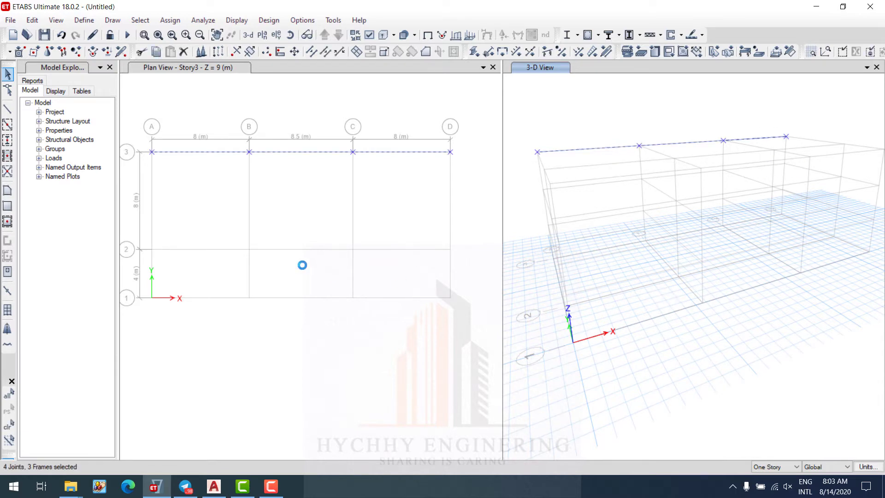
pyautogui.press('Delete')
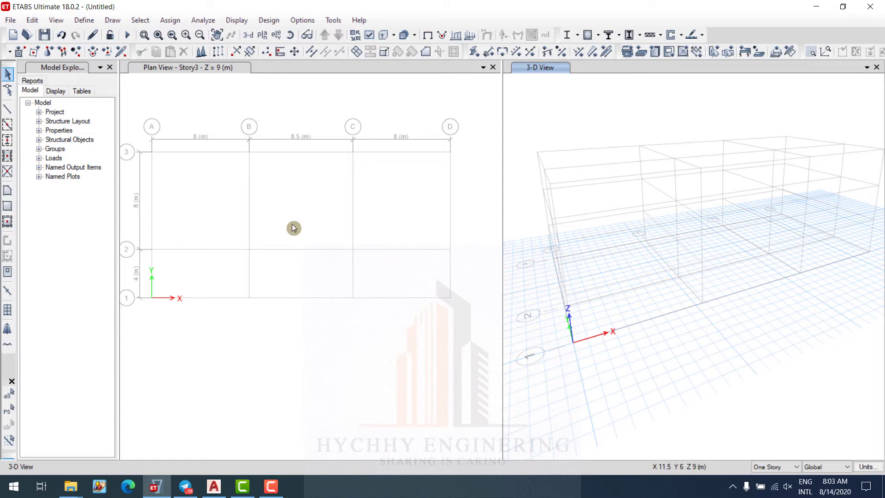
pyautogui.hotkey('ctrl', 'z')
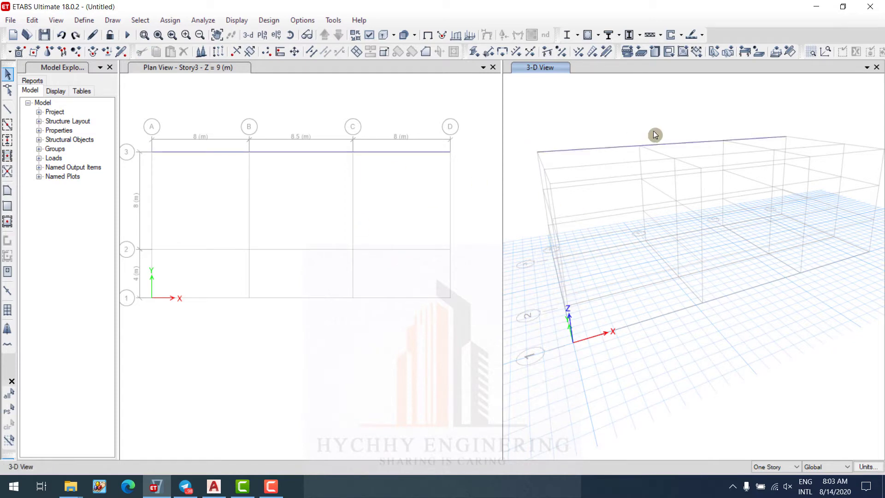
pyautogui.moveTo(533, 129); pyautogui.dragTo(805, 164)
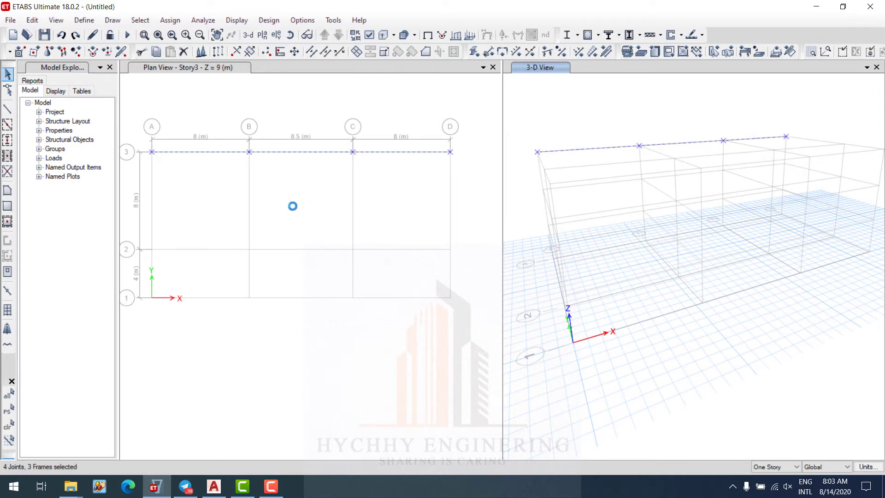
pyautogui.press('Delete')
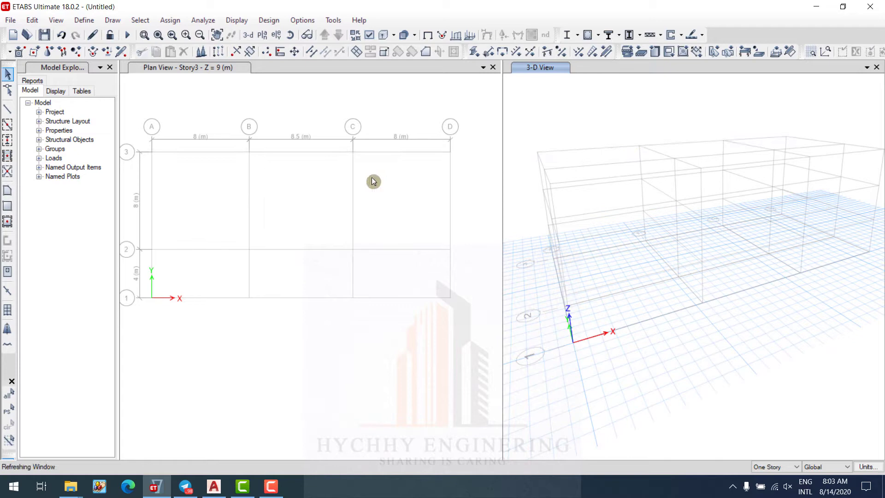
# Step: Set the drawing scope to All Stories and quick-draw B400X800 beams on every grid line of the plan
pyautogui.click(784, 467)
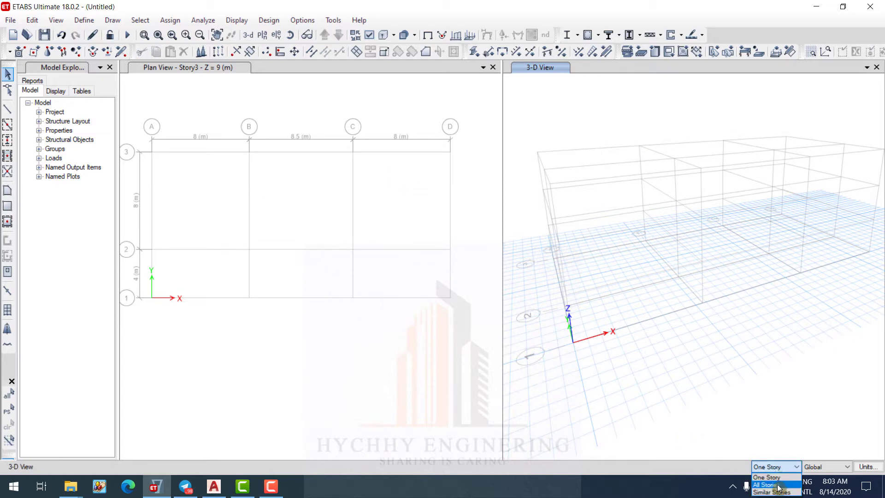
pyautogui.click(774, 482)
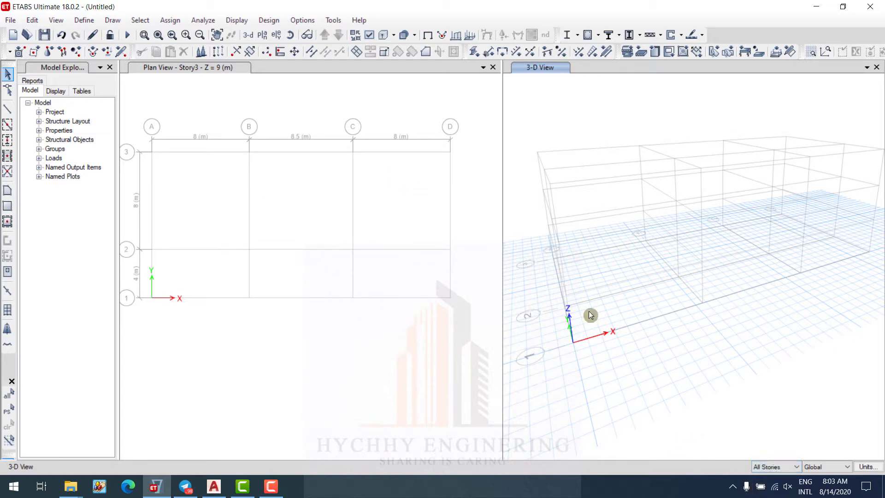
pyautogui.click(8, 125)
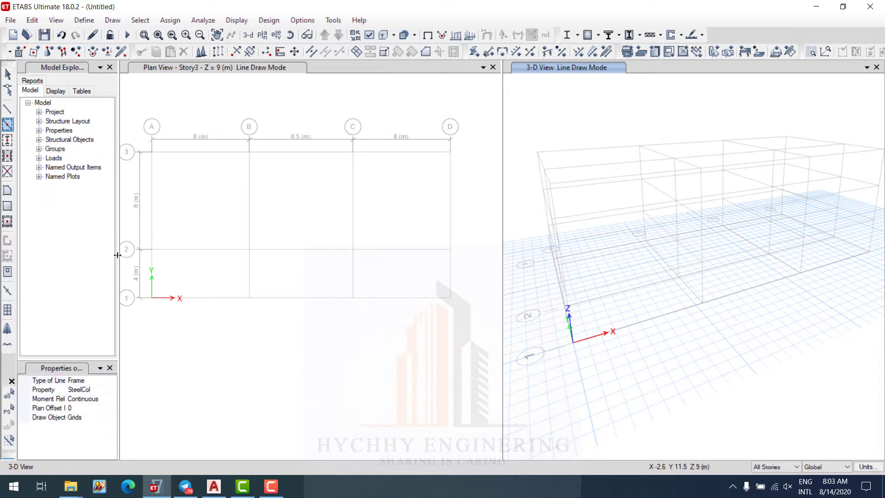
pyautogui.click(90, 392)
pyautogui.click(112, 389)
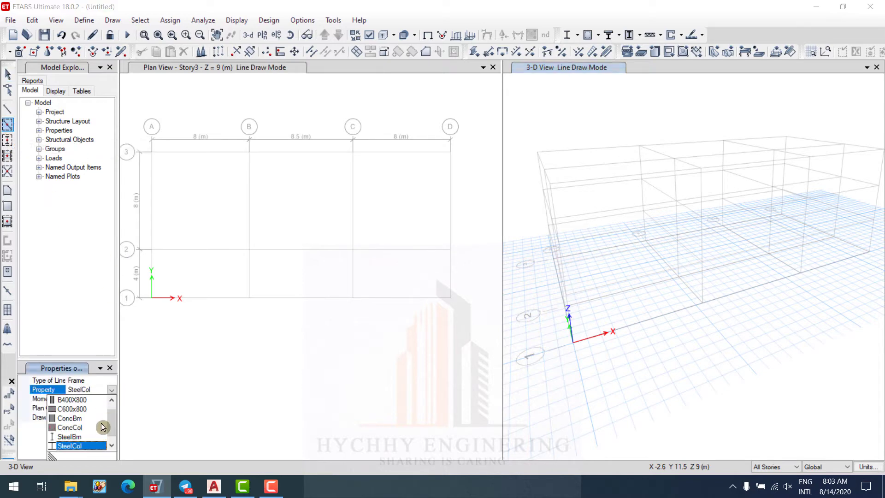
pyautogui.click(72, 399)
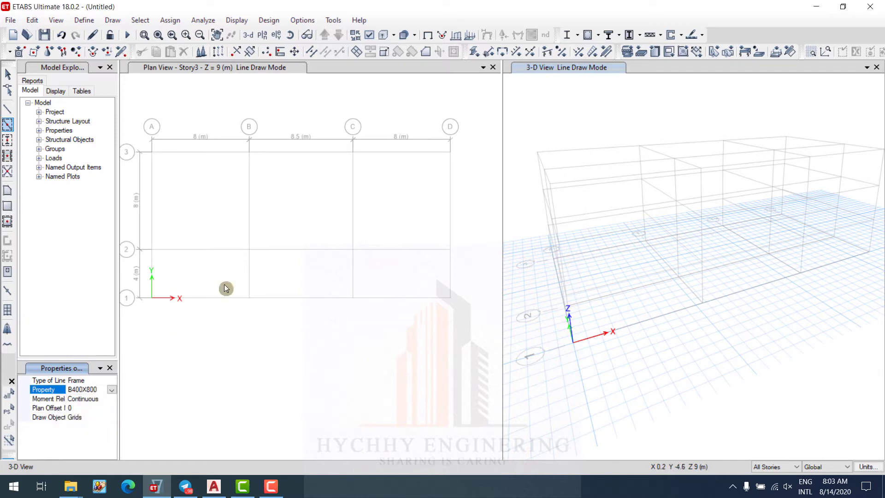
pyautogui.moveTo(124, 98); pyautogui.dragTo(467, 333)
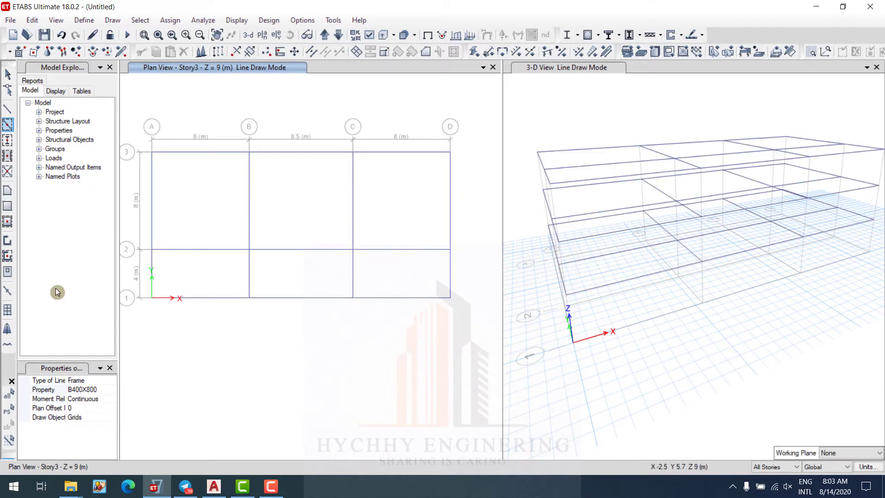
# Step: Draw a C600x800 column at grid point B-1 from Base to Story1 with the All Stories scope
pyautogui.click(10, 109)
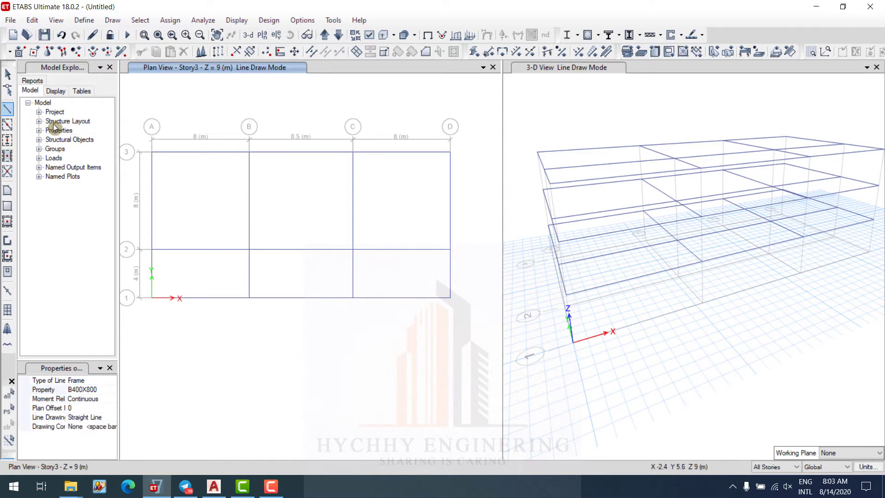
pyautogui.click(86, 389)
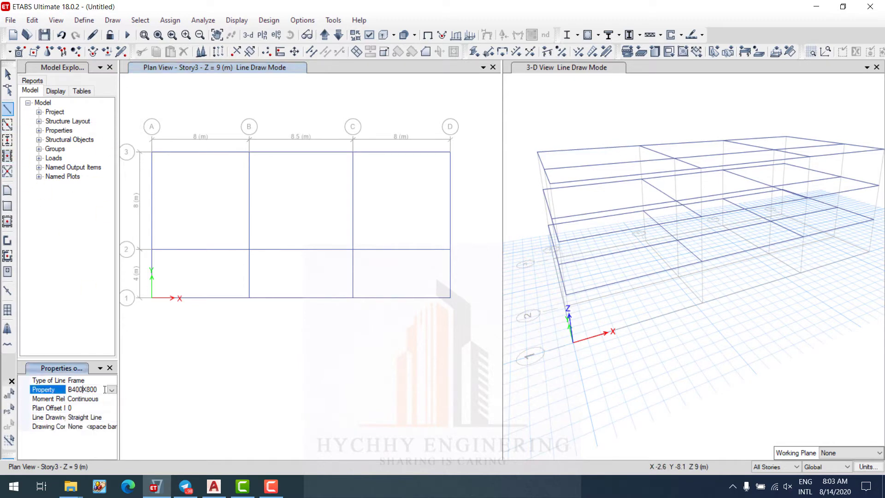
pyautogui.click(111, 390)
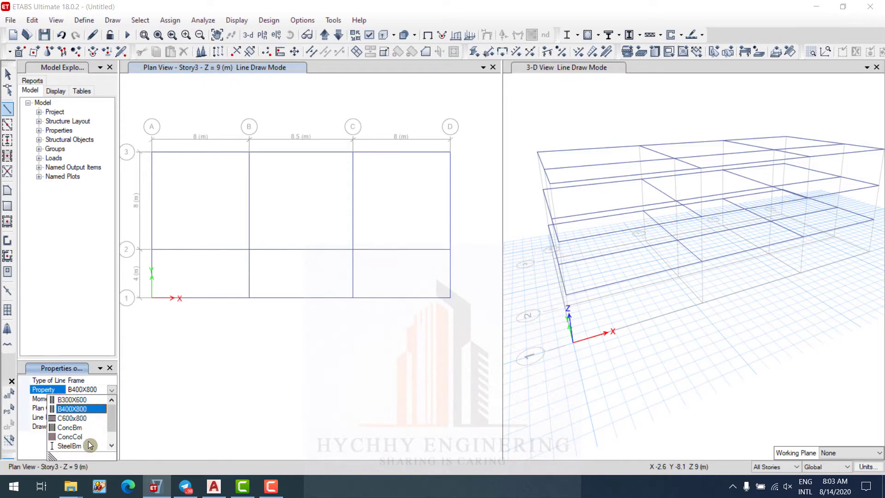
pyautogui.click(72, 418)
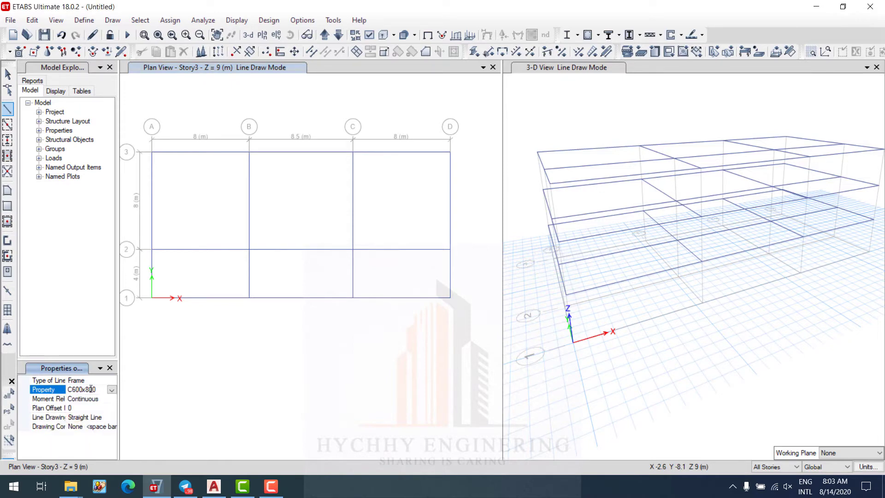
pyautogui.click(701, 301)
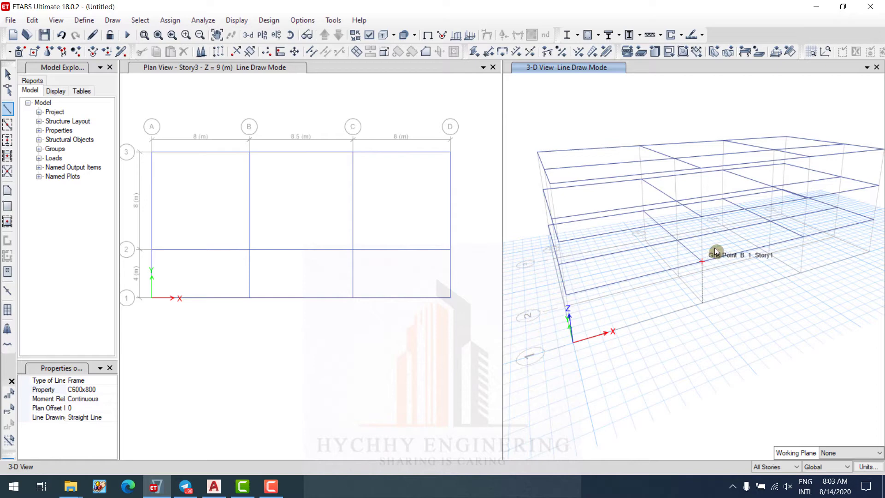
pyautogui.click(716, 248)
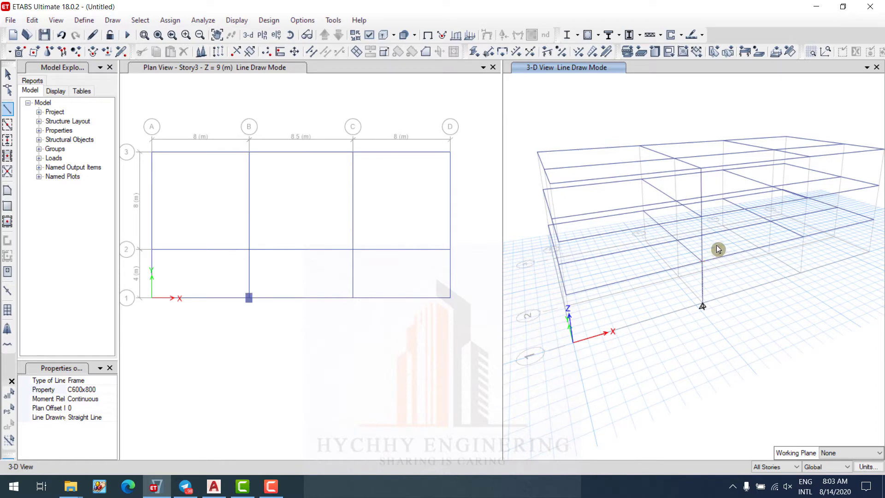
pyautogui.click(667, 264)
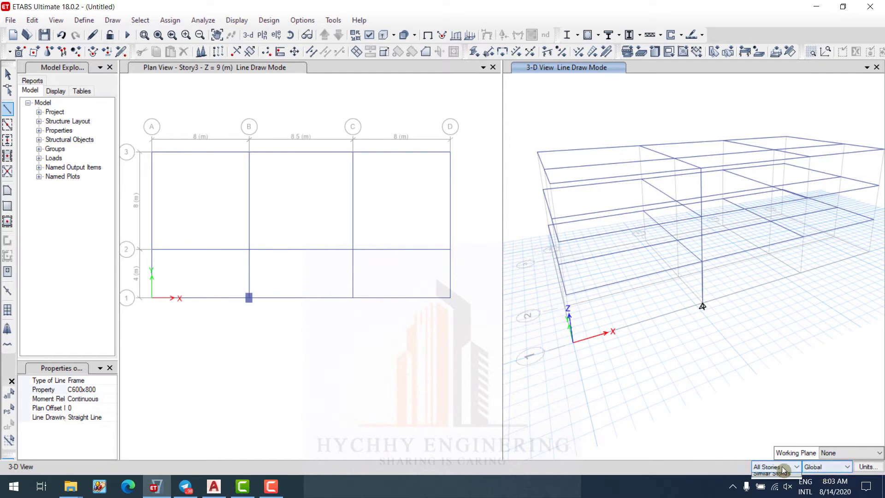
# Step: Switch the scope to One Story and delete the column at grid point B-1 in the Story3 plan
pyautogui.click(778, 466)
pyautogui.click(770, 484)
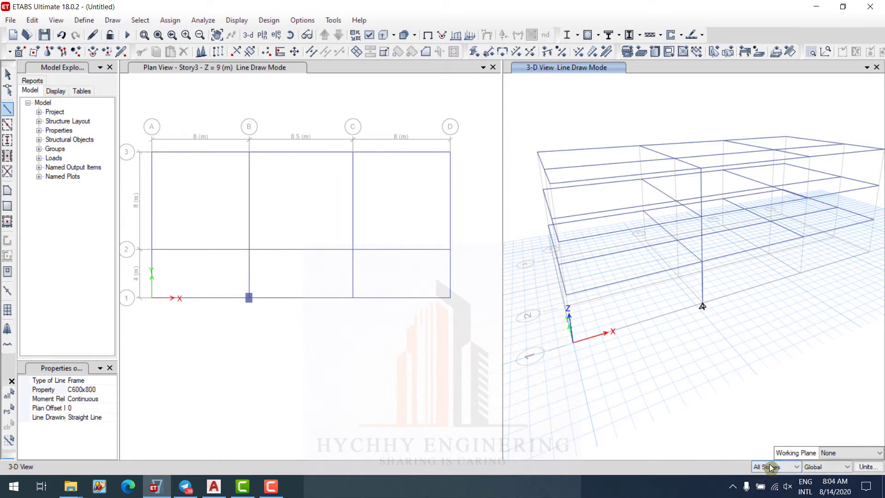
pyautogui.click(767, 467)
pyautogui.click(765, 478)
pyautogui.click(249, 298)
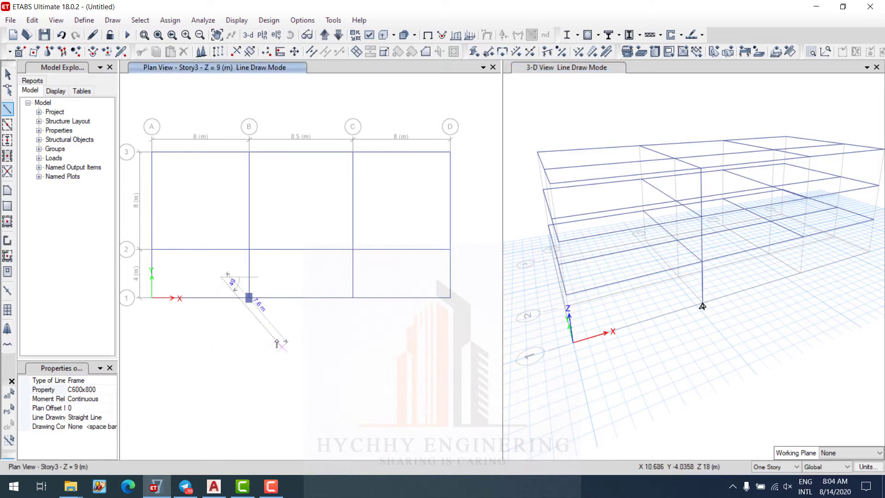
pyautogui.press('Escape')
pyautogui.moveTo(231, 279); pyautogui.dragTo(282, 333)
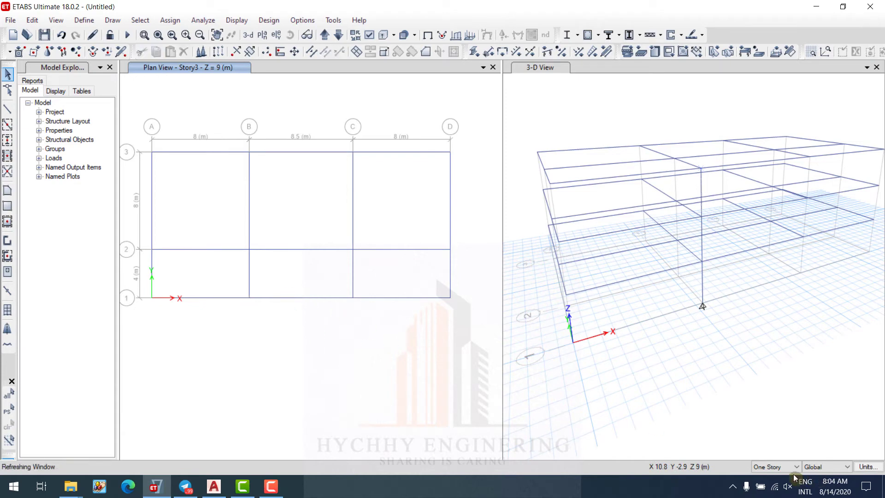
# Step: Return the scope to All Stories and delete the remaining column segments at grid point B-1 in the 3-D view
pyautogui.click(776, 466)
pyautogui.click(776, 485)
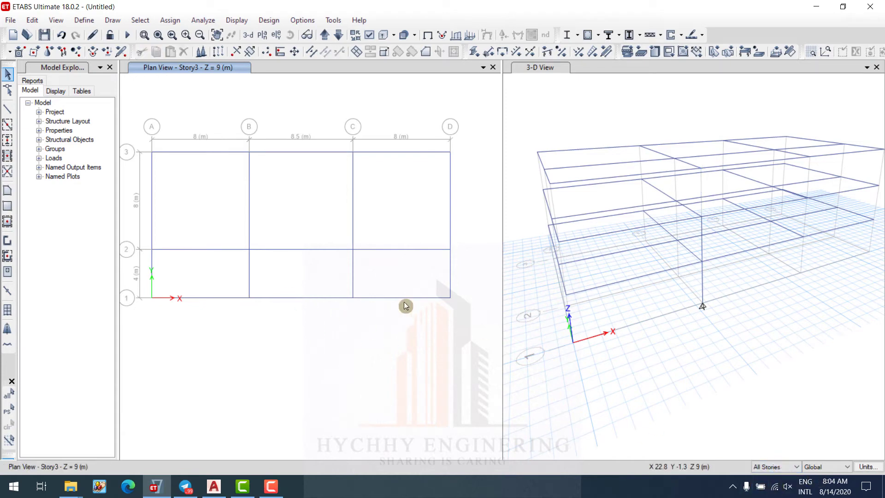
pyautogui.moveTo(217, 271)
pyautogui.mouseDown()
pyautogui.moveTo(253, 316)
pyautogui.moveTo(257, 338)
pyautogui.mouseUp()
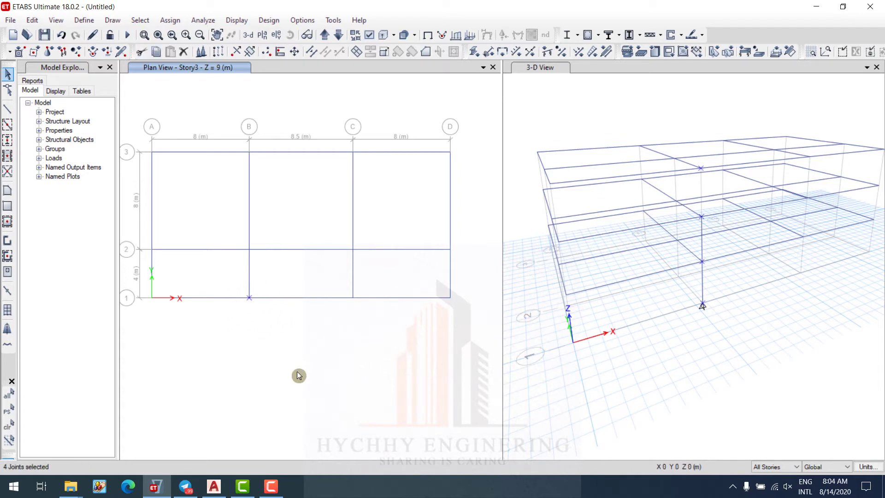
pyautogui.press('Escape')
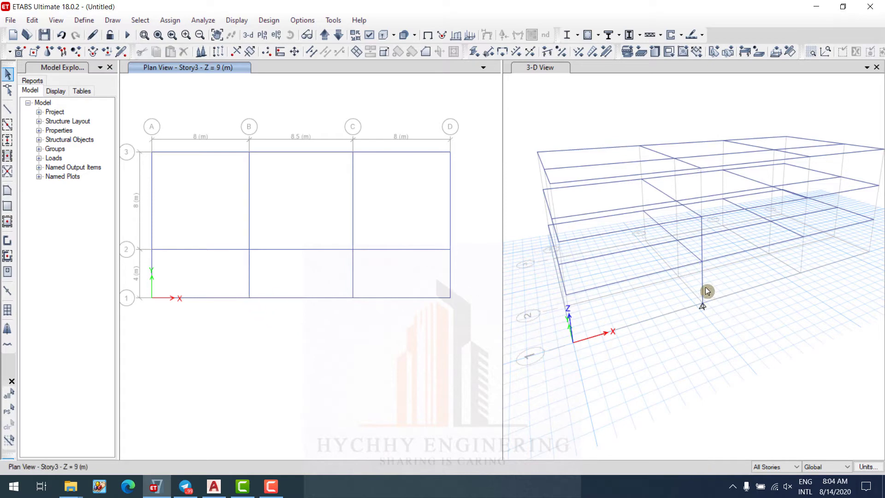
pyautogui.click(704, 288)
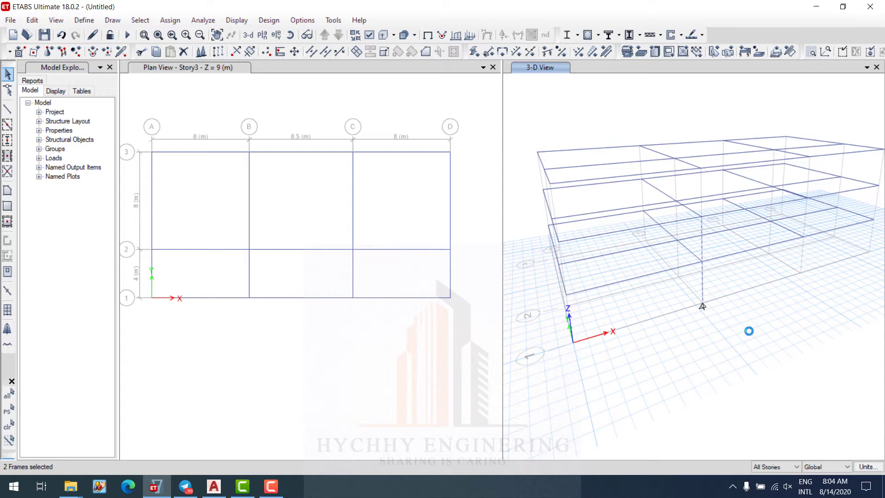
pyautogui.press('Delete')
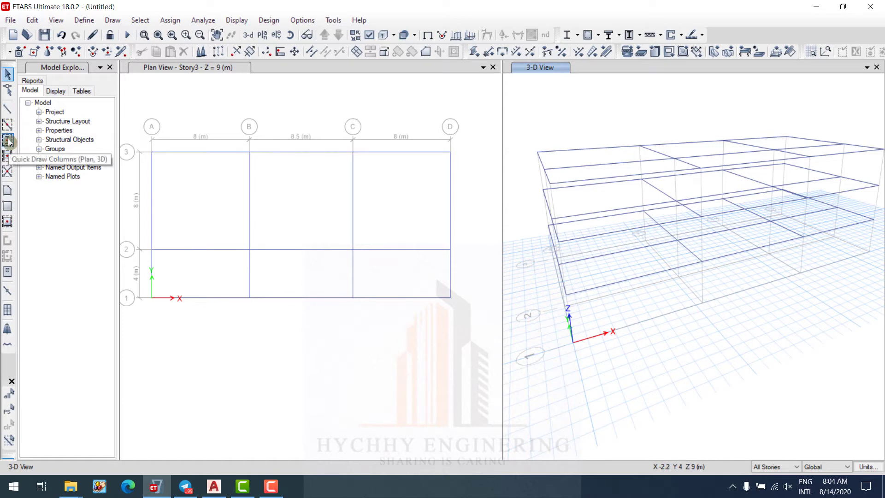
# Step: Draw a C600x800 column at grid point B-1 between Story1 and Base in the 3-D view with the All Stories scope
pyautogui.click(7, 109)
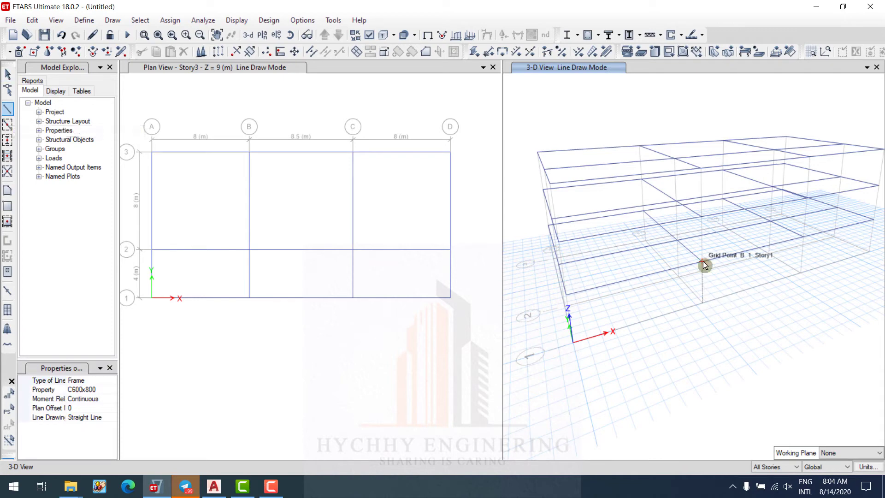
pyautogui.click(731, 277)
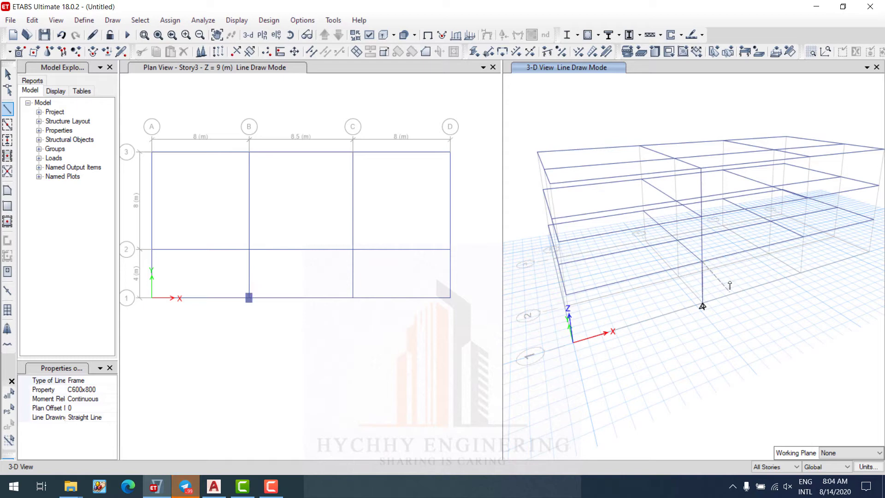
# Step: Switch the scope to One Story and draw C600x800 columns at C-1 from Base to Story1 and at D-1 from Story1 to Story2
pyautogui.click(779, 467)
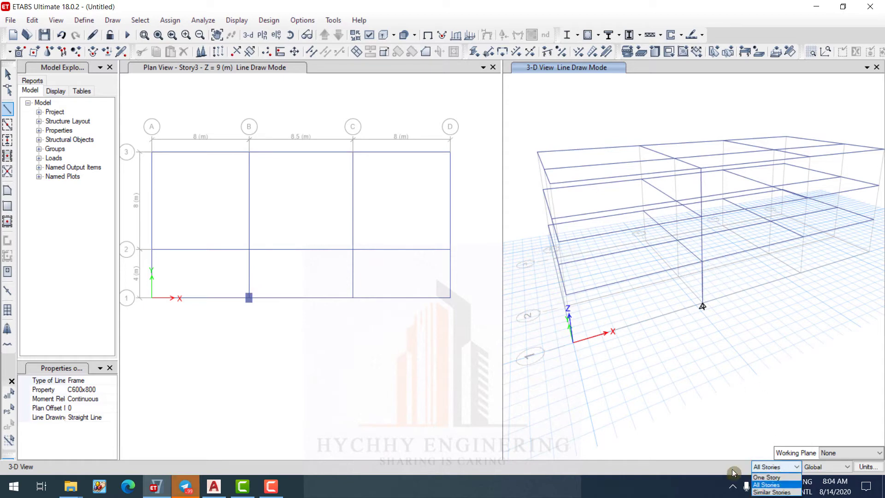
pyautogui.click(767, 482)
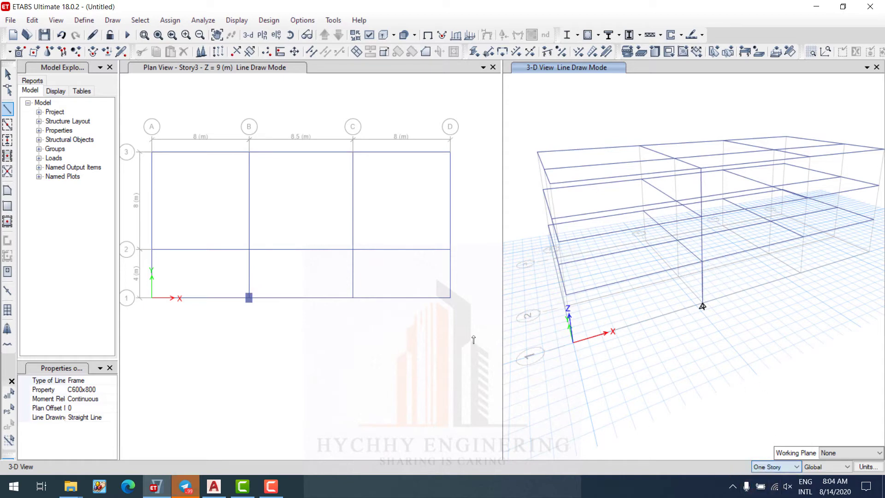
pyautogui.click(801, 273)
pyautogui.click(823, 240)
pyautogui.click(875, 208)
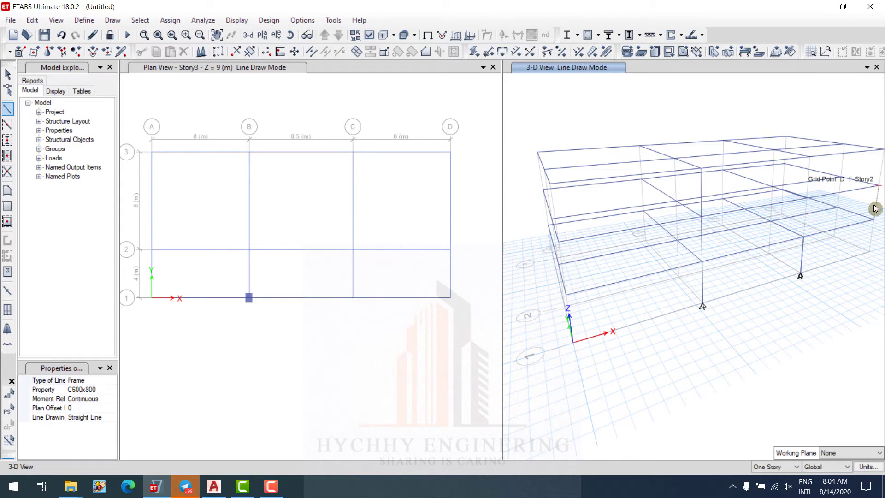
pyautogui.press('Escape')
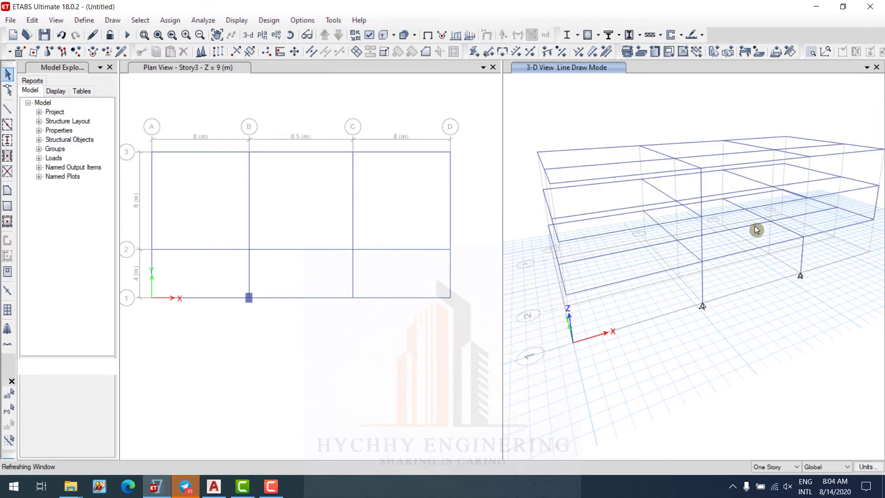
# Step: Change the graphics mode used to display the model windows
pyautogui.moveTo(754, 225)
pyautogui.mouseDown(button='middle')
pyautogui.moveTo(736, 215)
pyautogui.moveTo(752, 209)
pyautogui.mouseUp(button='middle')
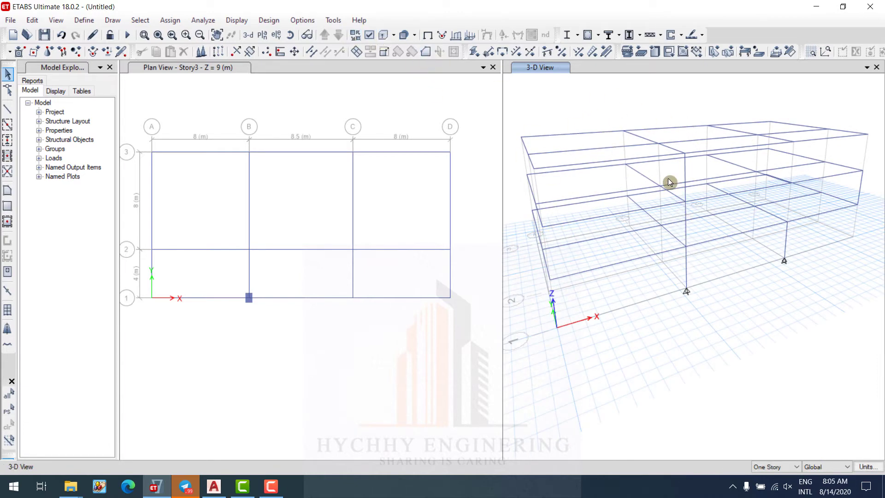
pyautogui.click(305, 21)
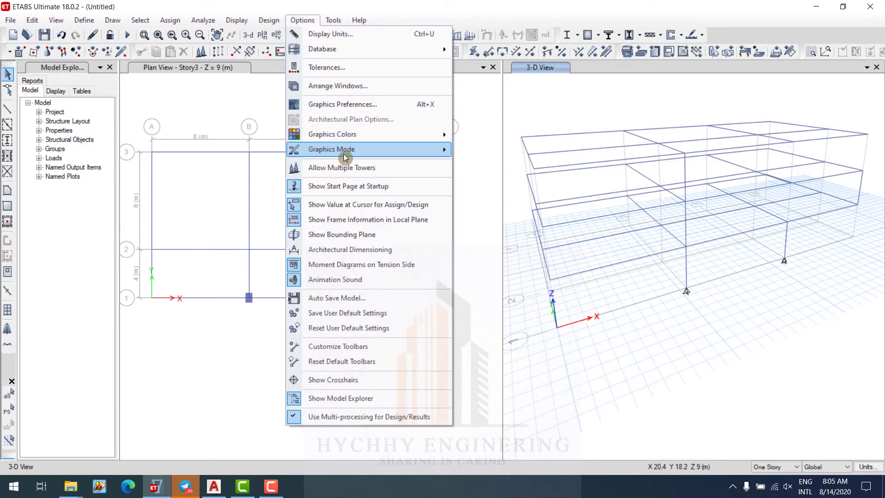
pyautogui.moveTo(337, 148)
pyautogui.click(488, 172)
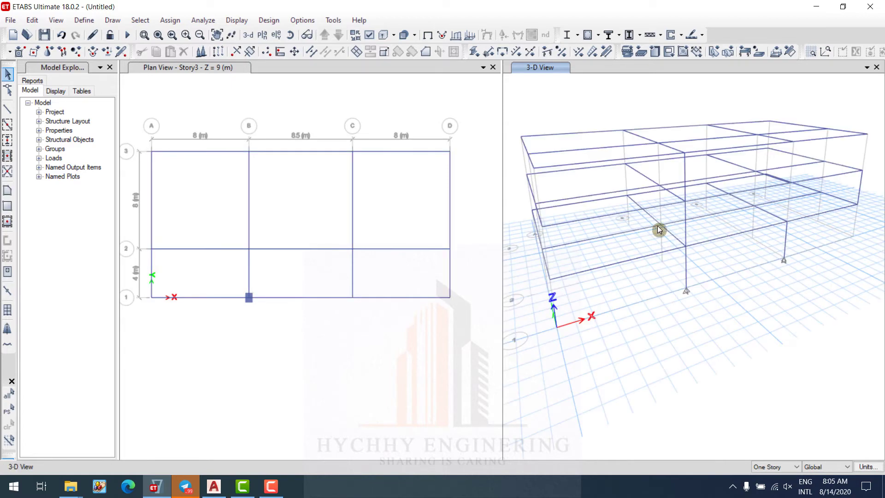
# Step: Display the beams and columns in the 3-D view as solid extruded frames
pyautogui.moveTo(668, 228); pyautogui.dragTo(707, 229, button='middle')
pyautogui.click(384, 36)
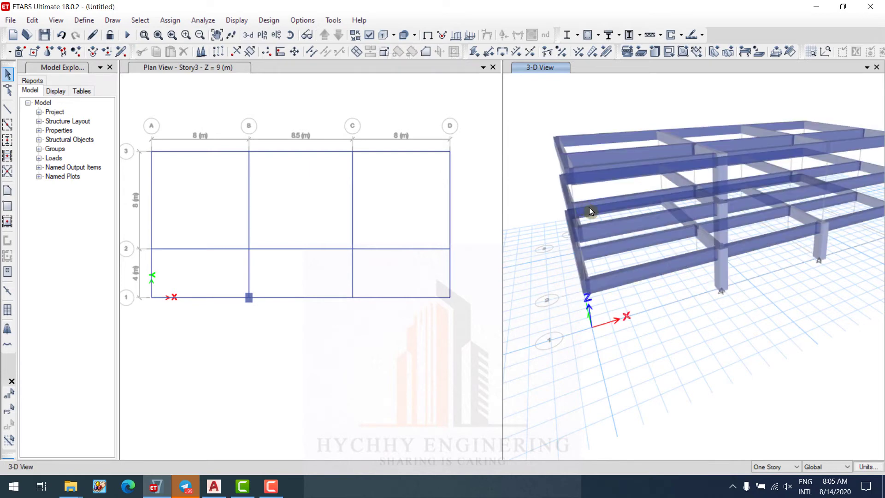
pyautogui.click(403, 35)
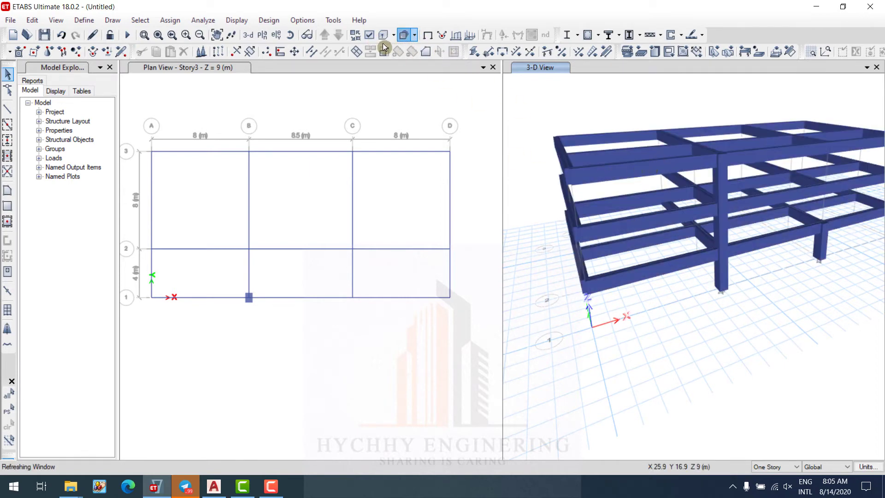
# Step: Set the 3-D view's options to color the model by Section Properties and apply them
pyautogui.click(393, 35)
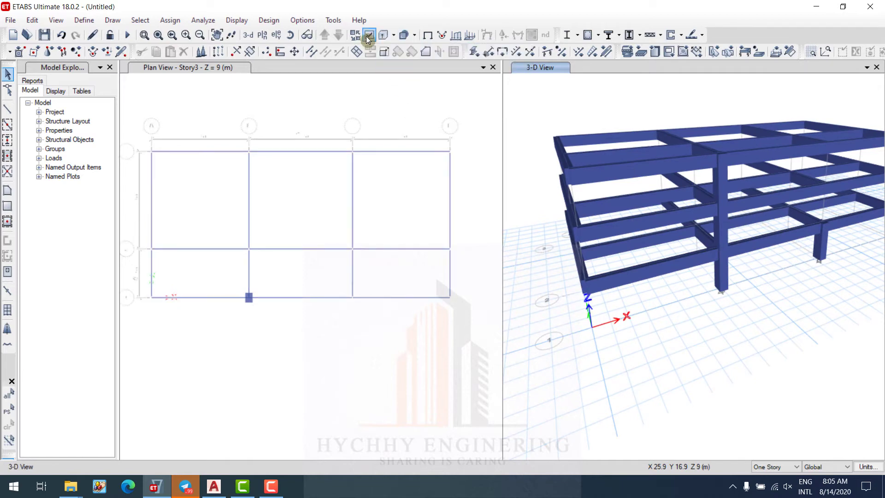
pyautogui.hotkey('ctrl', 'w')
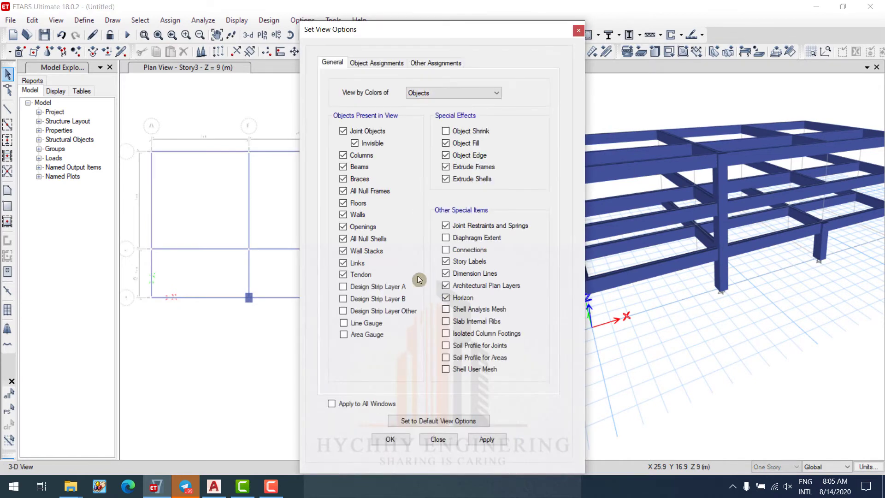
pyautogui.click(446, 285)
pyautogui.click(454, 92)
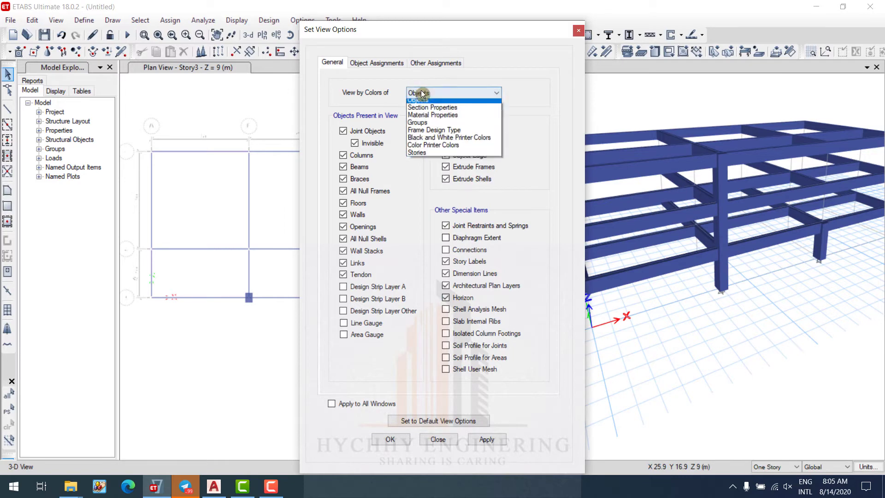
pyautogui.click(438, 110)
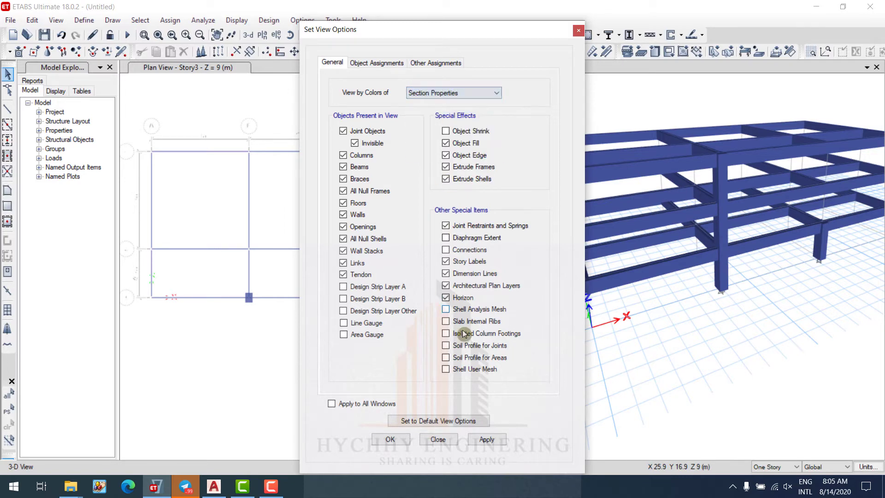
pyautogui.click(487, 439)
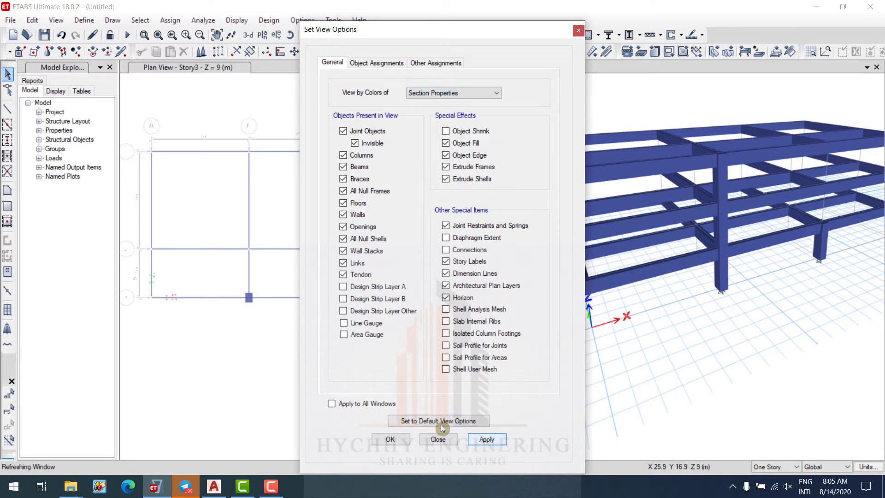
pyautogui.click(435, 440)
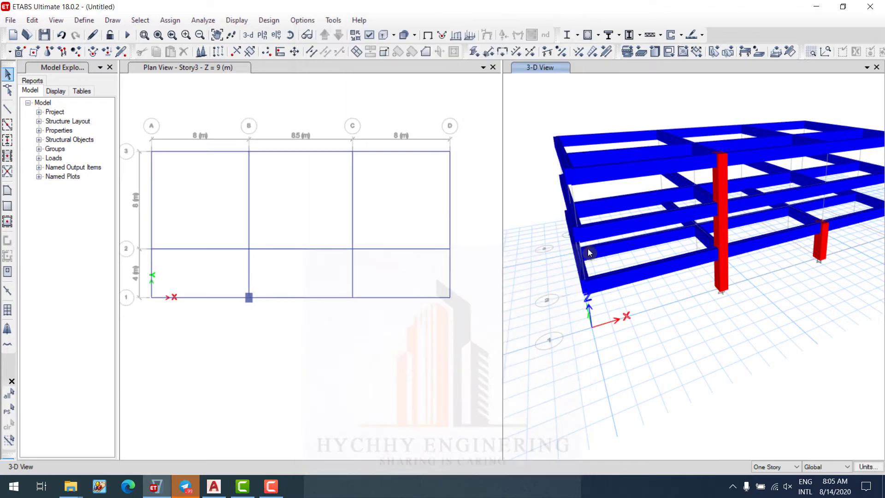
# Step: Select the columns at grid points B-1, C-1 and D-1 in the 3-D view and delete them
pyautogui.keyDown('shift'); pyautogui.moveTo(623, 282); pyautogui.dragTo(802, 184, button='middle'); pyautogui.keyUp('shift')
pyautogui.click(775, 186)
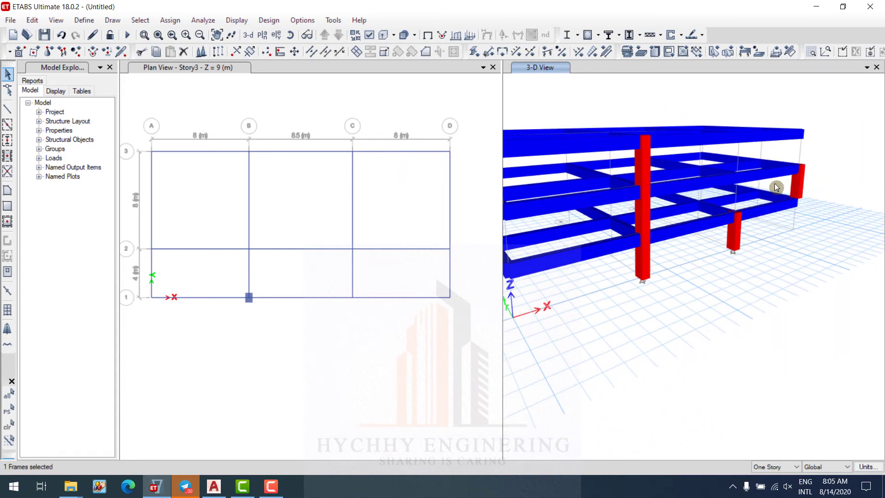
pyautogui.keyDown('shift'); pyautogui.moveTo(752, 247); pyautogui.dragTo(761, 244, button='middle'); pyautogui.keyUp('shift')
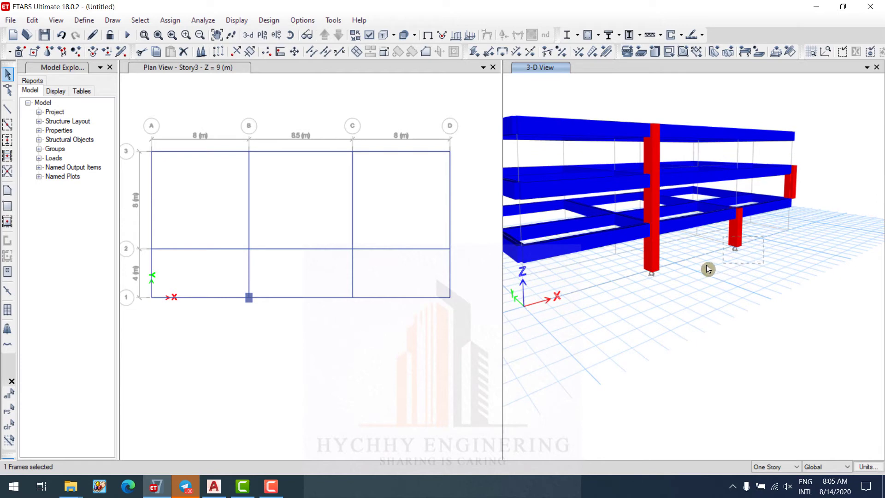
pyautogui.moveTo(706, 265); pyautogui.dragTo(704, 267)
pyautogui.moveTo(694, 263); pyautogui.dragTo(637, 288)
pyautogui.keyDown('shift'); pyautogui.moveTo(637, 284); pyautogui.dragTo(688, 205, button='middle'); pyautogui.keyUp('shift')
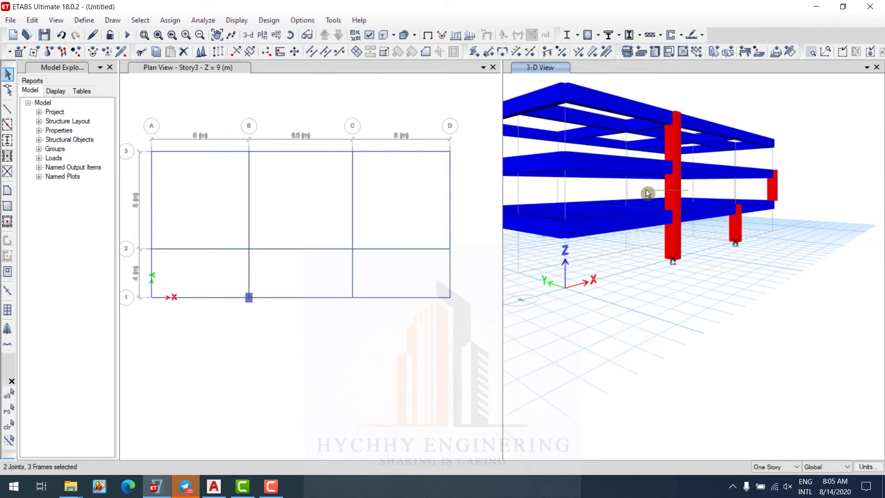
pyautogui.moveTo(684, 153)
pyautogui.keyDown('shift'); pyautogui.mouseDown(button='middle')
pyautogui.moveTo(697, 187)
pyautogui.moveTo(687, 161)
pyautogui.mouseUp(button='middle'); pyautogui.keyUp('shift')
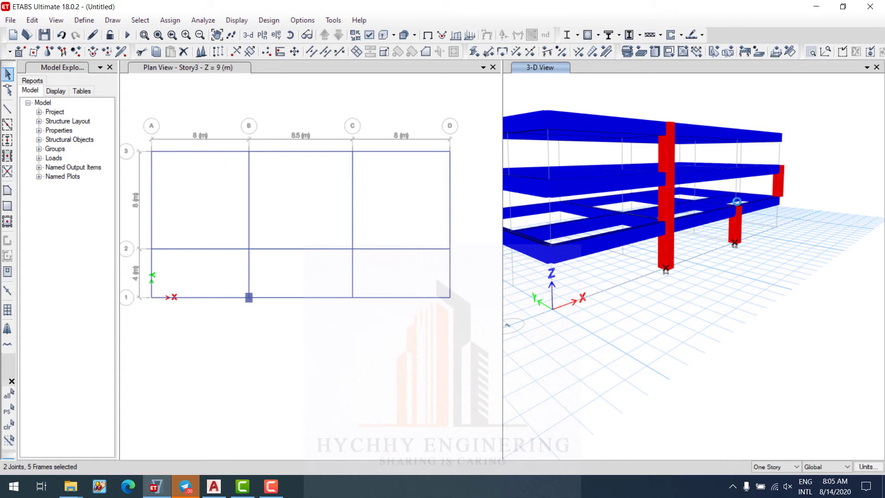
pyautogui.hotkey('ctrl', 'shift', 'c')
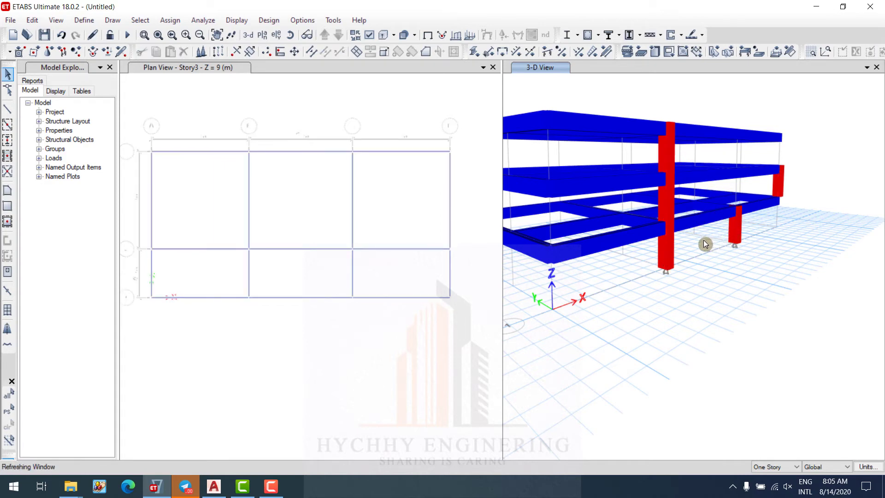
# Step: Quick-draw C600x800 columns with continuous moment releases at every grid intersection of the Story3 plan, using the One Story scope
pyautogui.keyDown('shift'); pyautogui.moveTo(688, 256); pyautogui.dragTo(660, 267, button='middle'); pyautogui.keyUp('shift')
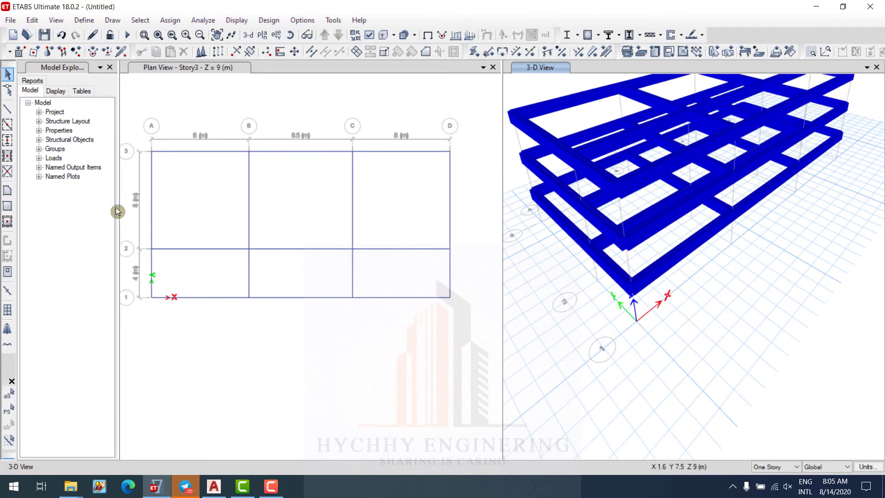
pyautogui.click(5, 143)
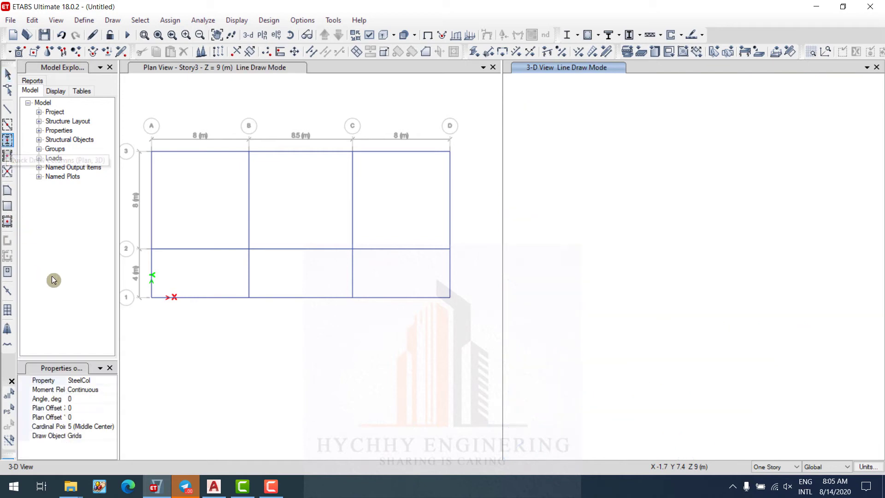
pyautogui.click(88, 390)
pyautogui.click(112, 389)
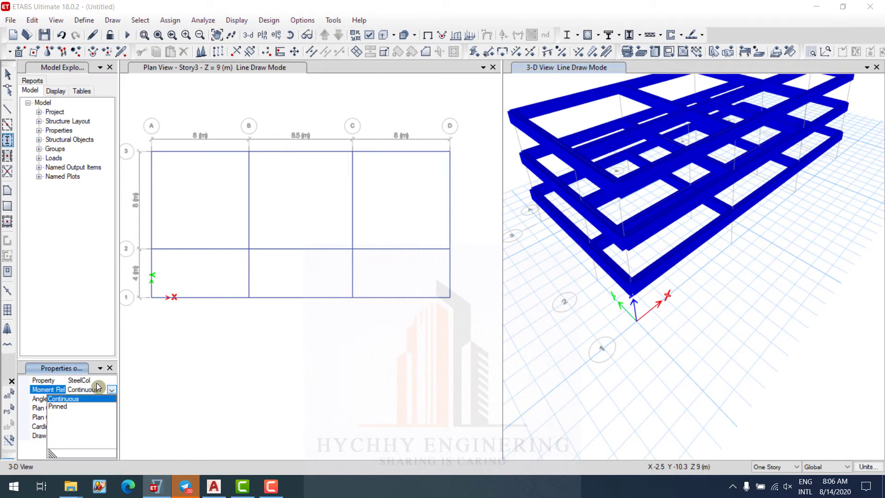
pyautogui.click(98, 387)
pyautogui.click(98, 379)
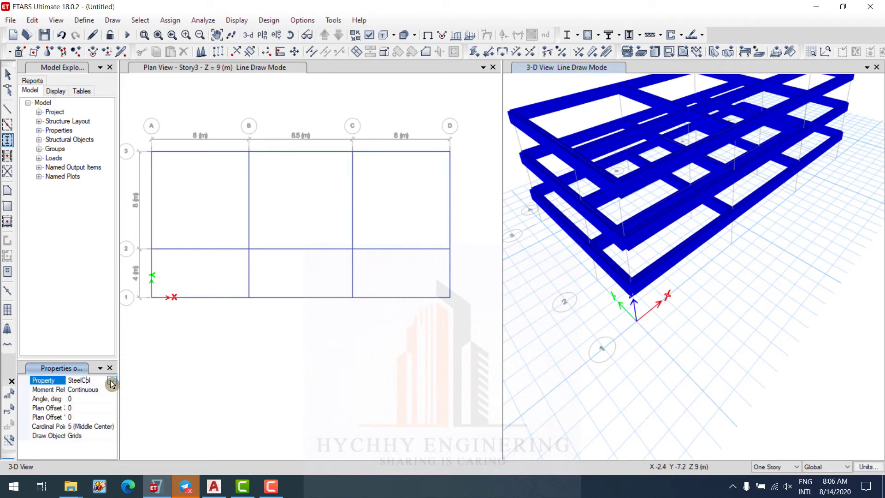
pyautogui.click(111, 382)
pyautogui.click(111, 382)
pyautogui.click(111, 382)
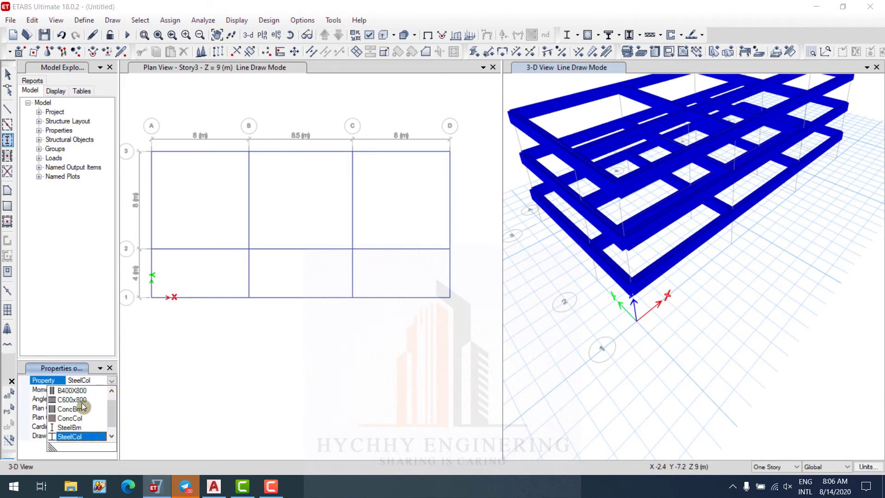
pyautogui.click(83, 399)
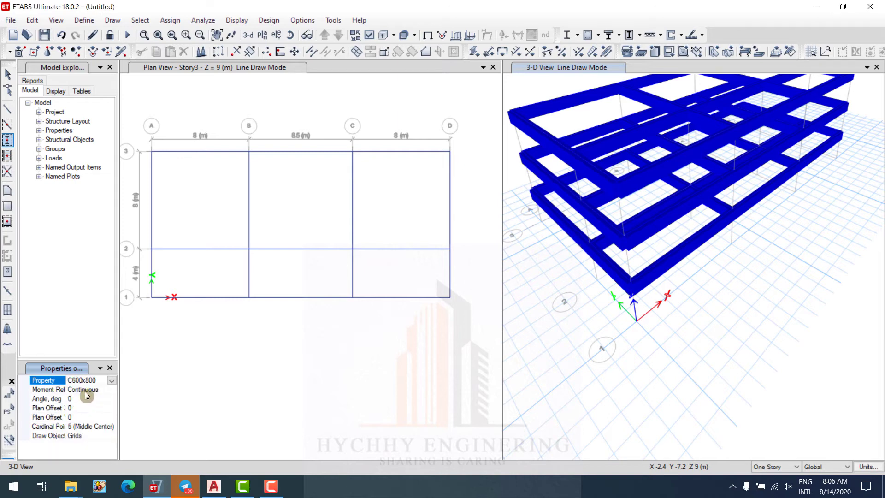
pyautogui.click(84, 391)
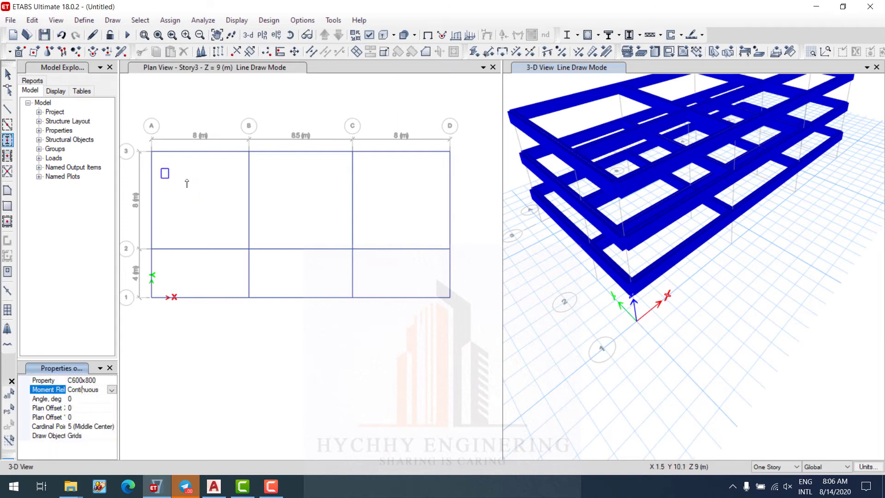
pyautogui.moveTo(184, 185); pyautogui.dragTo(223, 174, button='middle')
pyautogui.moveTo(158, 116)
pyautogui.mouseDown()
pyautogui.moveTo(258, 237)
pyautogui.moveTo(448, 315)
pyautogui.moveTo(493, 316)
pyautogui.mouseUp()
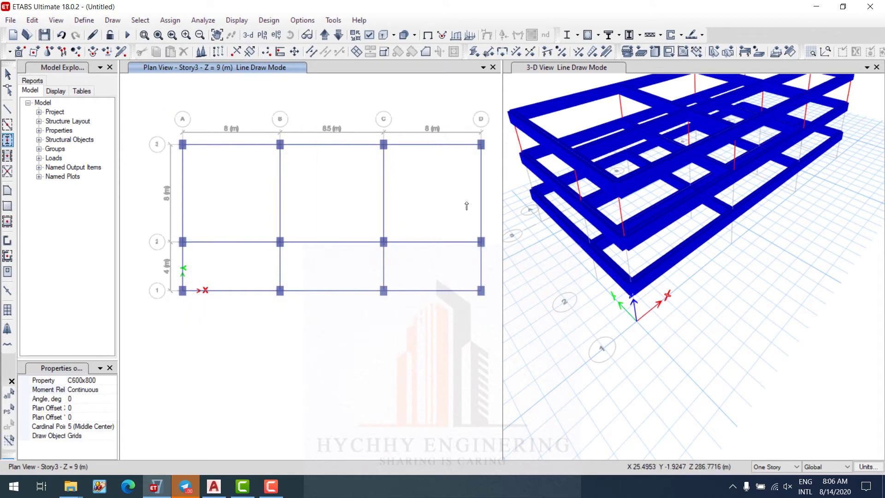
pyautogui.moveTo(409, 263); pyautogui.dragTo(395, 255, button='middle')
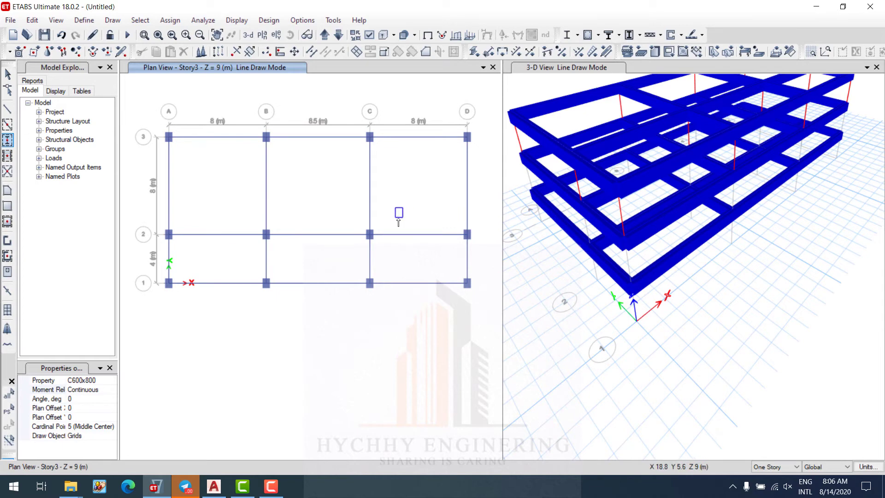
pyautogui.press('Escape')
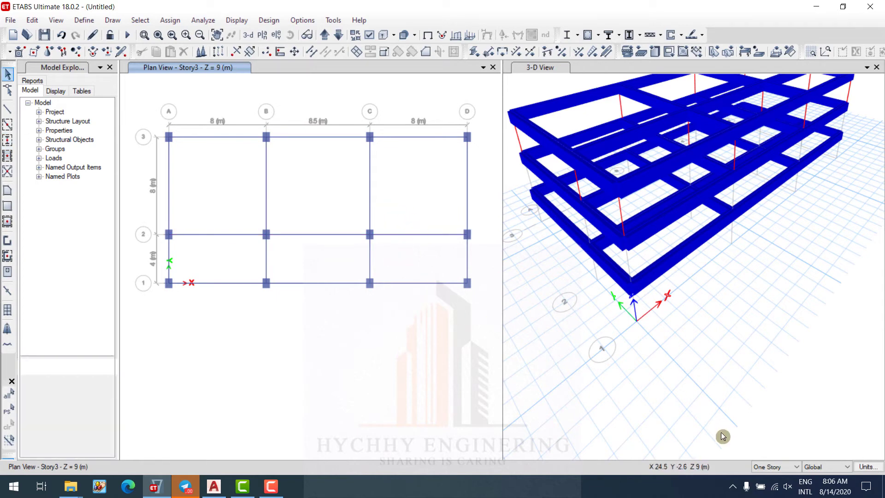
# Step: Switch the plan view down one level from Story3 to Story2
pyautogui.click(776, 467)
pyautogui.click(431, 296)
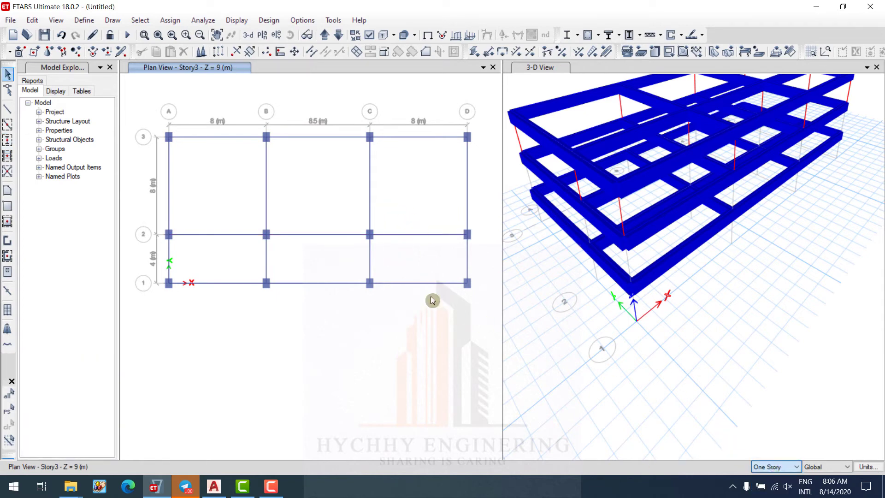
pyautogui.moveTo(430, 296); pyautogui.dragTo(424, 274, button='middle')
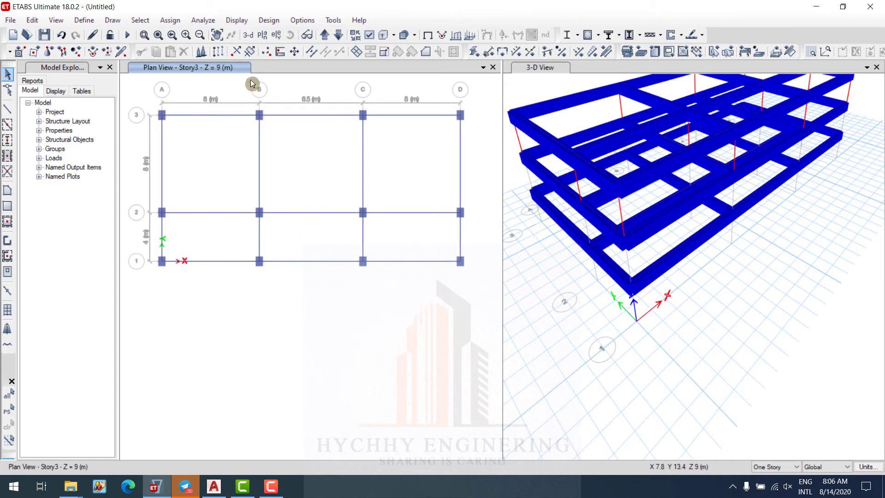
pyautogui.click(338, 36)
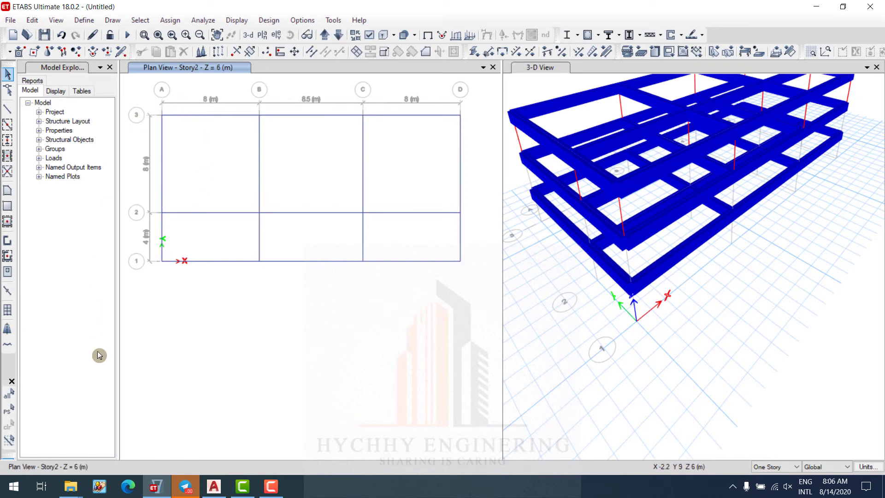
pyautogui.click(7, 172)
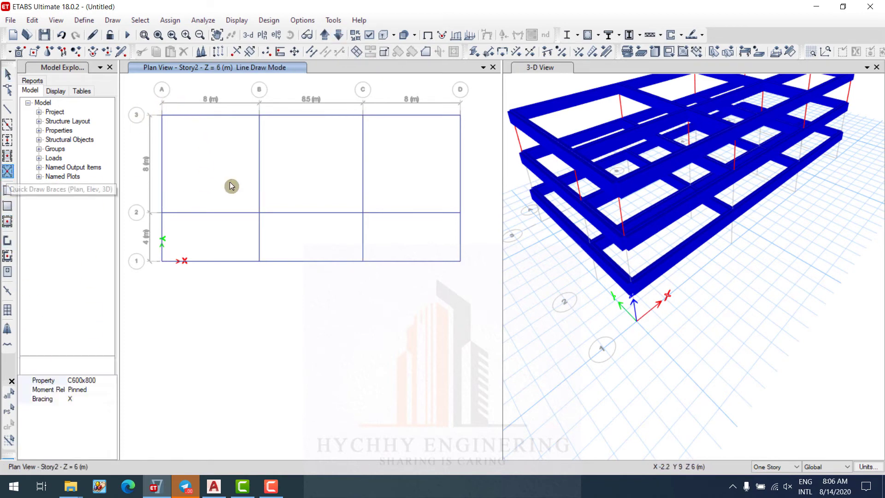
pyautogui.press('Escape')
# Step: Select all the Story3 columns in the 3-D view with an intersecting line across them and delete them
pyautogui.moveTo(593, 326)
pyautogui.mouseDown(button='middle')
pyautogui.moveTo(615, 278)
pyautogui.moveTo(695, 245)
pyautogui.moveTo(678, 336)
pyautogui.mouseUp(button='middle')
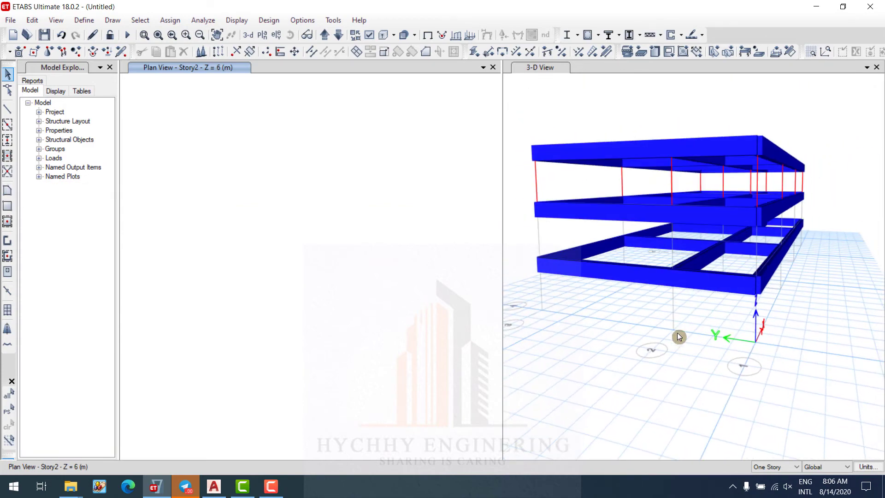
pyautogui.moveTo(812, 191); pyautogui.dragTo(709, 191)
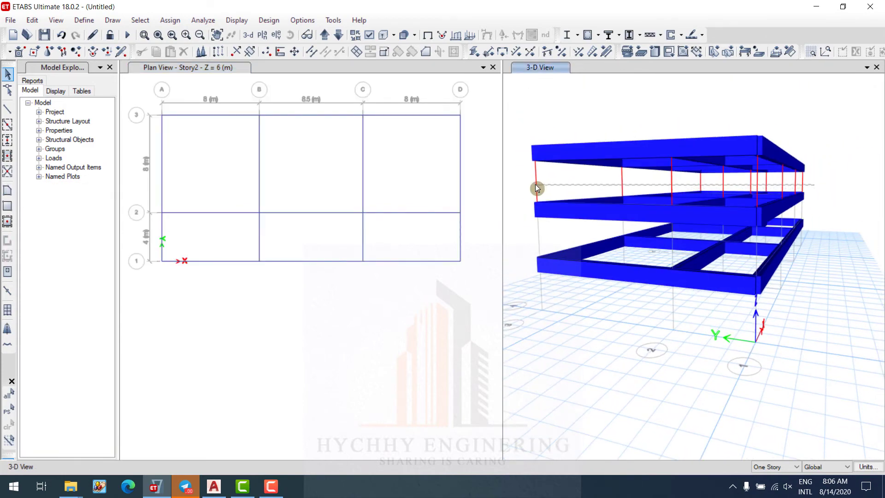
pyautogui.moveTo(535, 184); pyautogui.dragTo(534, 184)
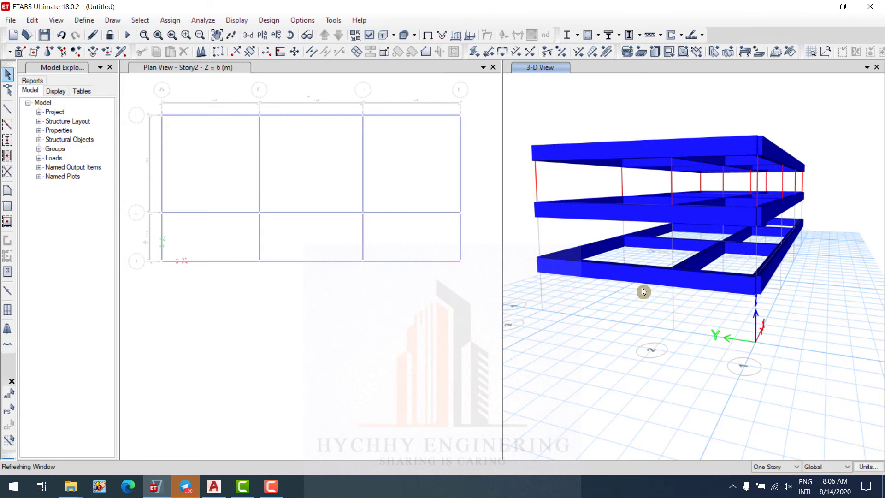
pyautogui.moveTo(641, 288)
pyautogui.mouseDown(button='middle')
pyautogui.moveTo(633, 293)
pyautogui.moveTo(654, 293)
pyautogui.mouseUp(button='middle')
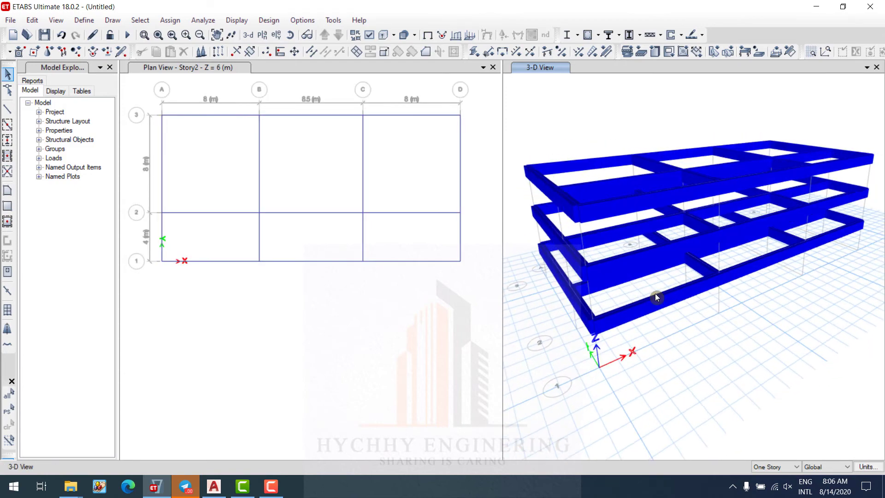
# Step: Quick-draw C600x800 columns with continuous moment releases at every grid intersection of the Story2 plan, using the All Stories scope
pyautogui.click(778, 467)
pyautogui.click(774, 483)
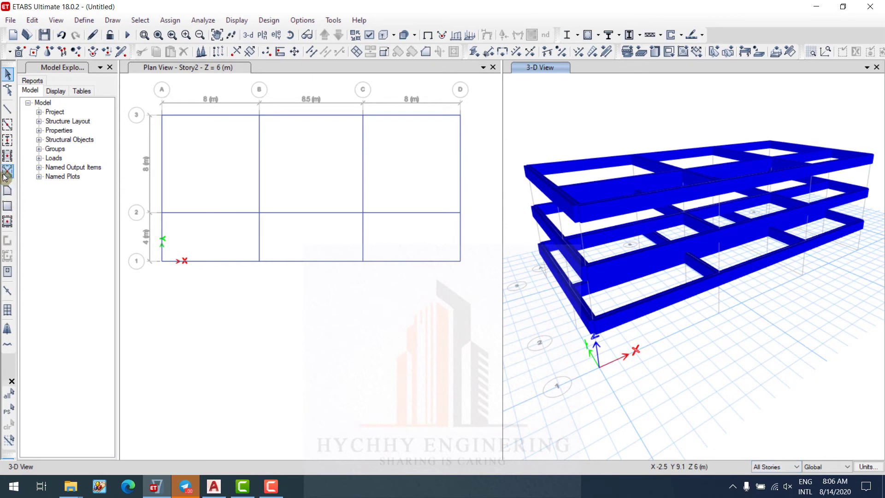
pyautogui.click(8, 140)
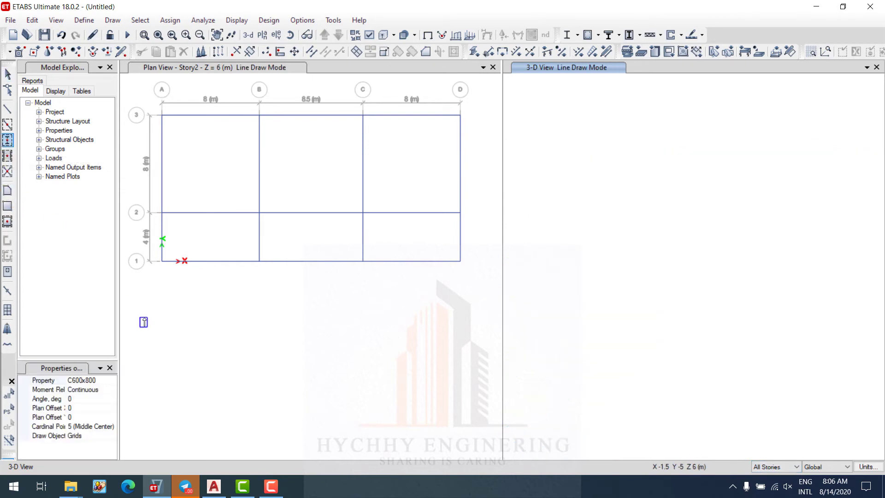
pyautogui.moveTo(137, 92); pyautogui.dragTo(479, 281)
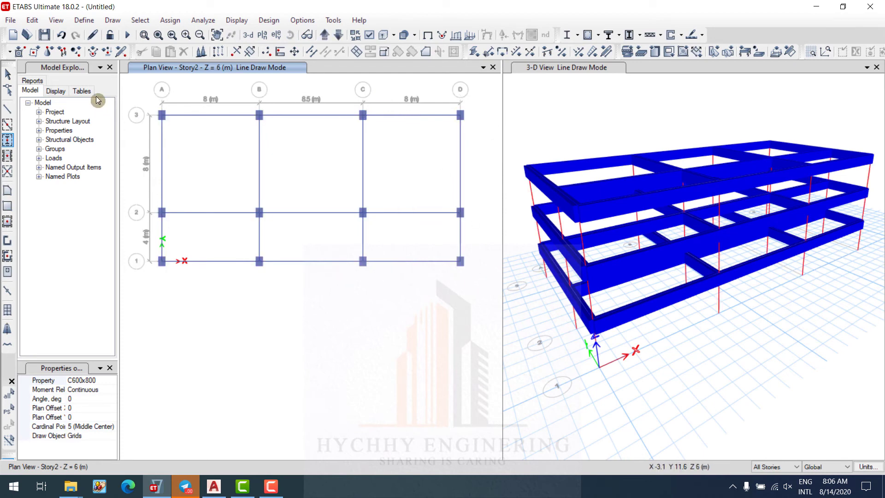
pyautogui.click(8, 74)
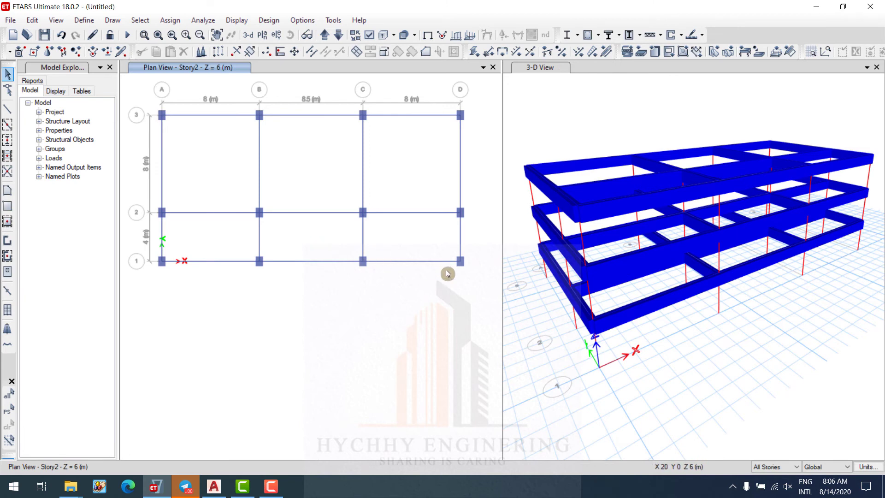
# Step: Show the beams and the columns of all stories as extruded solids in the 3-D view
pyautogui.moveTo(654, 358); pyautogui.dragTo(715, 360, button='middle')
pyautogui.moveTo(645, 333); pyautogui.dragTo(543, 326, button='middle')
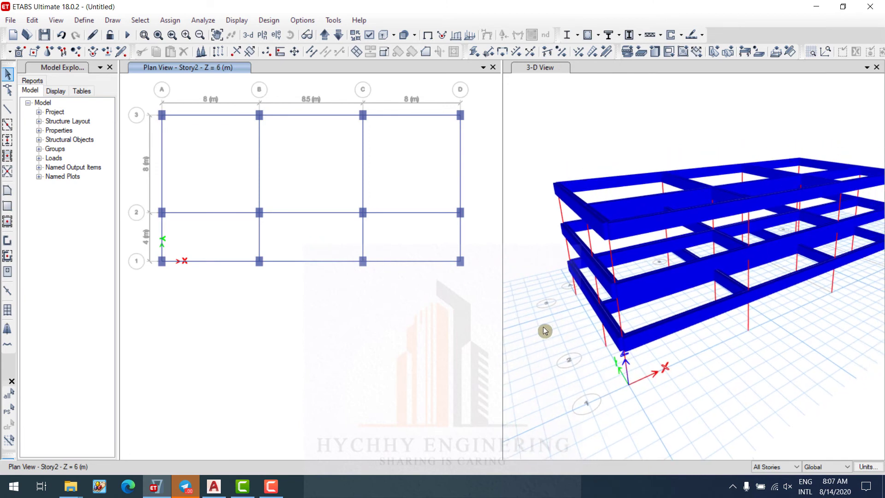
pyautogui.click(383, 37)
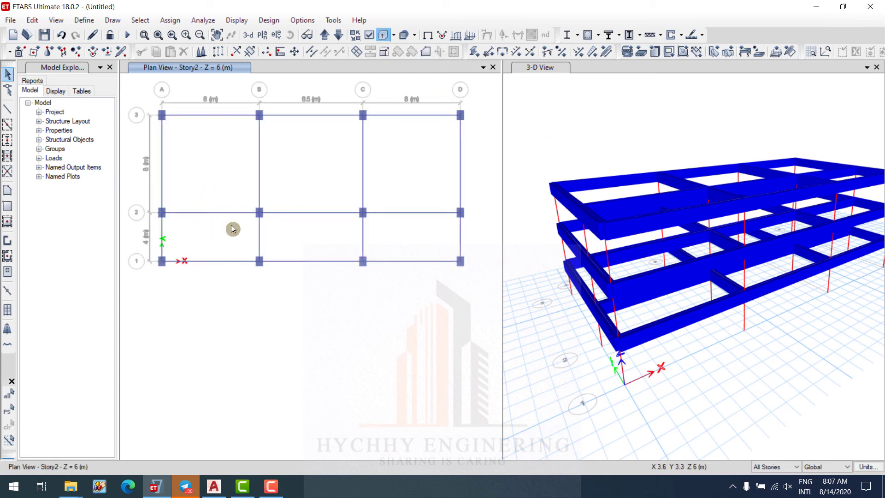
pyautogui.click(639, 131)
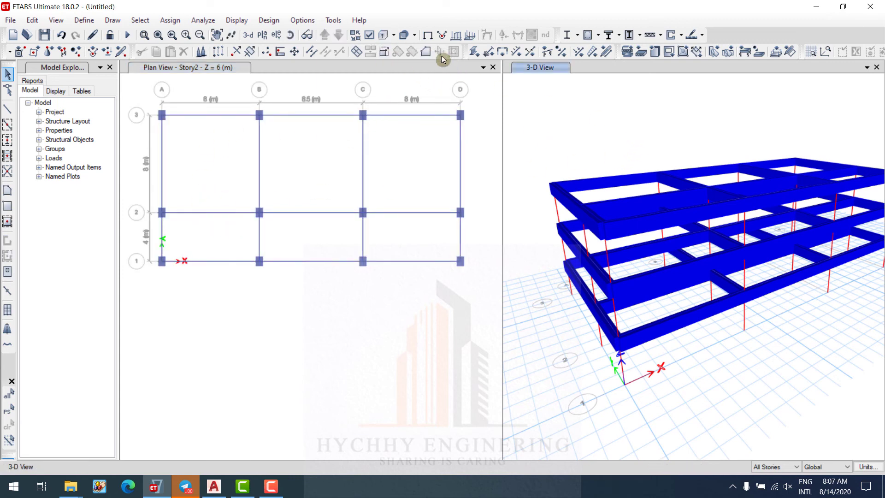
pyautogui.click(383, 37)
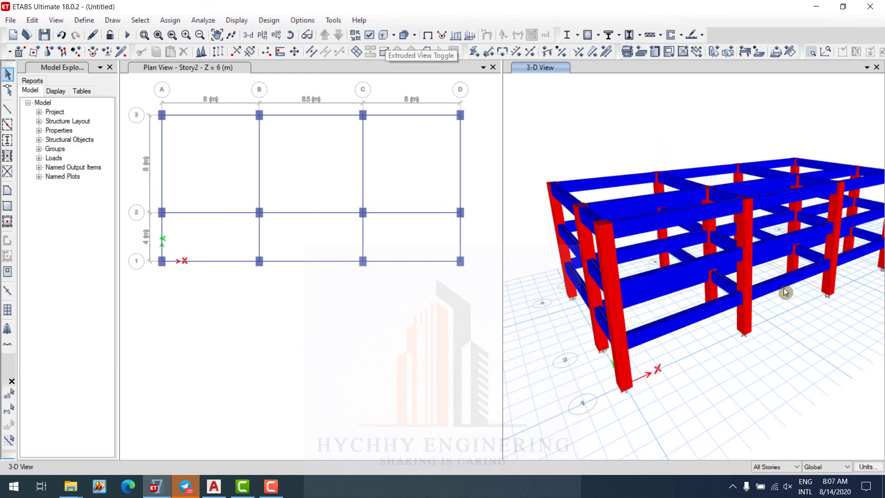
# Step: Close the Story2 plan view so that only the 3-D view of the frame stays open
pyautogui.keyDown('shift'); pyautogui.moveTo(783, 287); pyautogui.dragTo(585, 231, button='middle'); pyautogui.keyUp('shift')
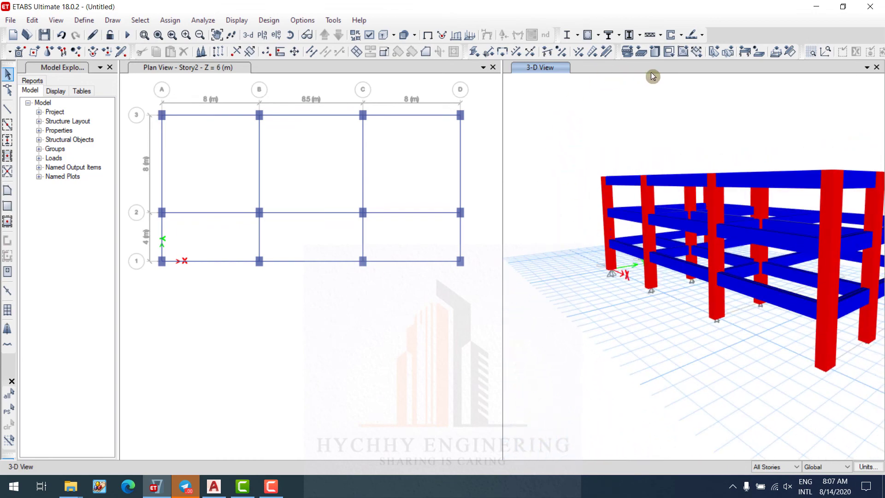
pyautogui.click(492, 67)
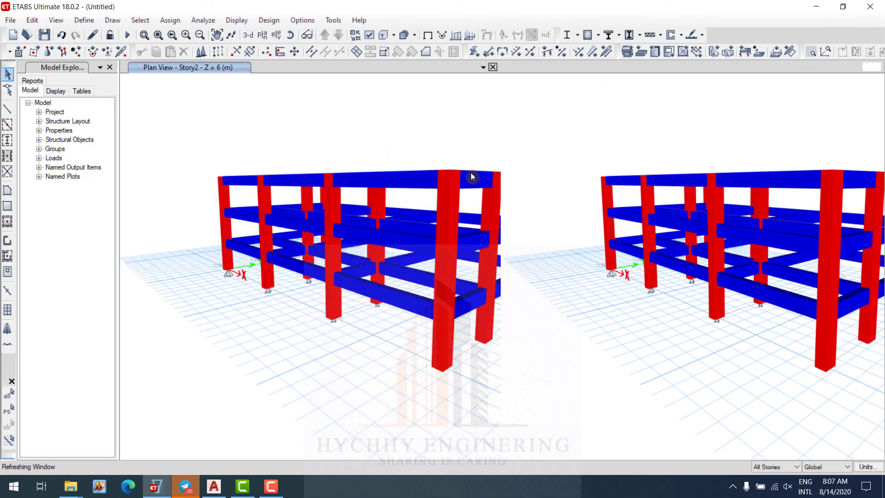
pyautogui.scroll(4, 519, 199)
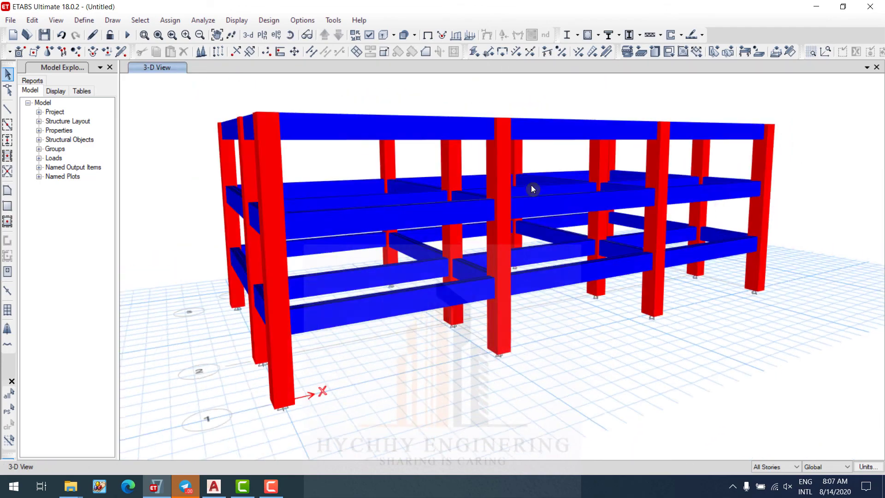